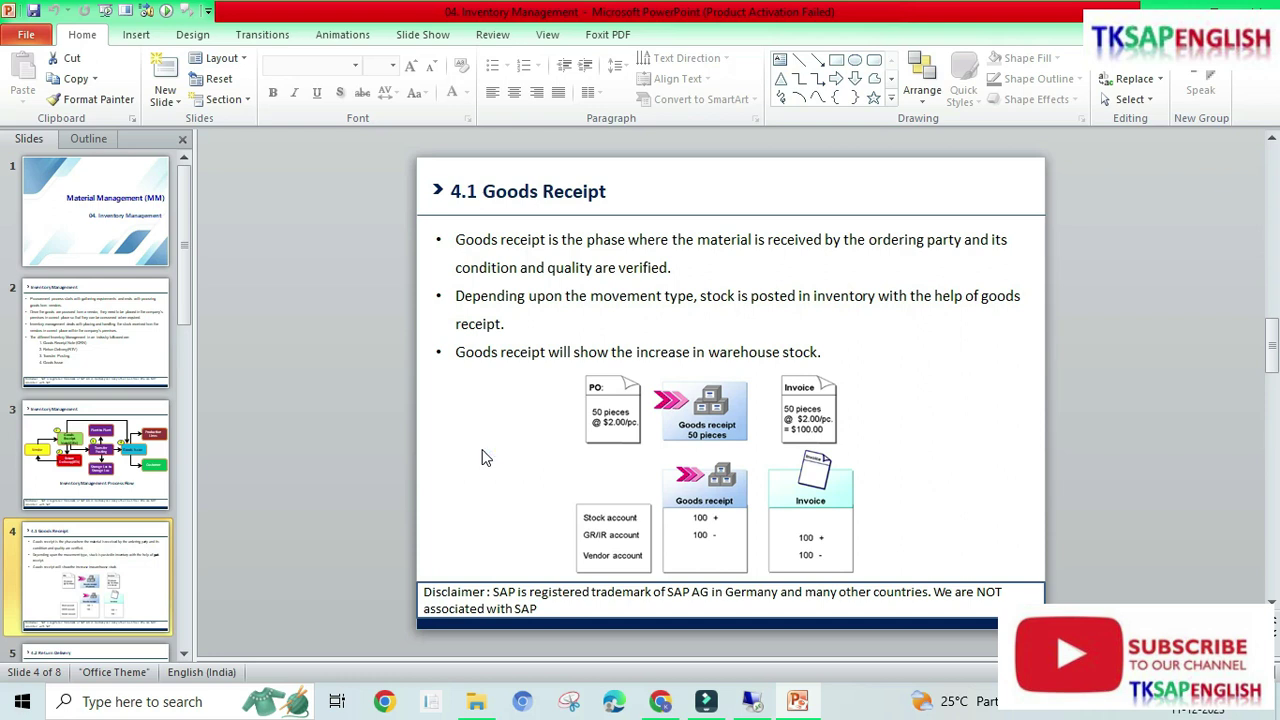
Switch from the PowerPoint Goods Receipt slide to the SAP Easy Access session in Remote Desktop.
{"action": "left_click", "coordinate": [753, 703]}
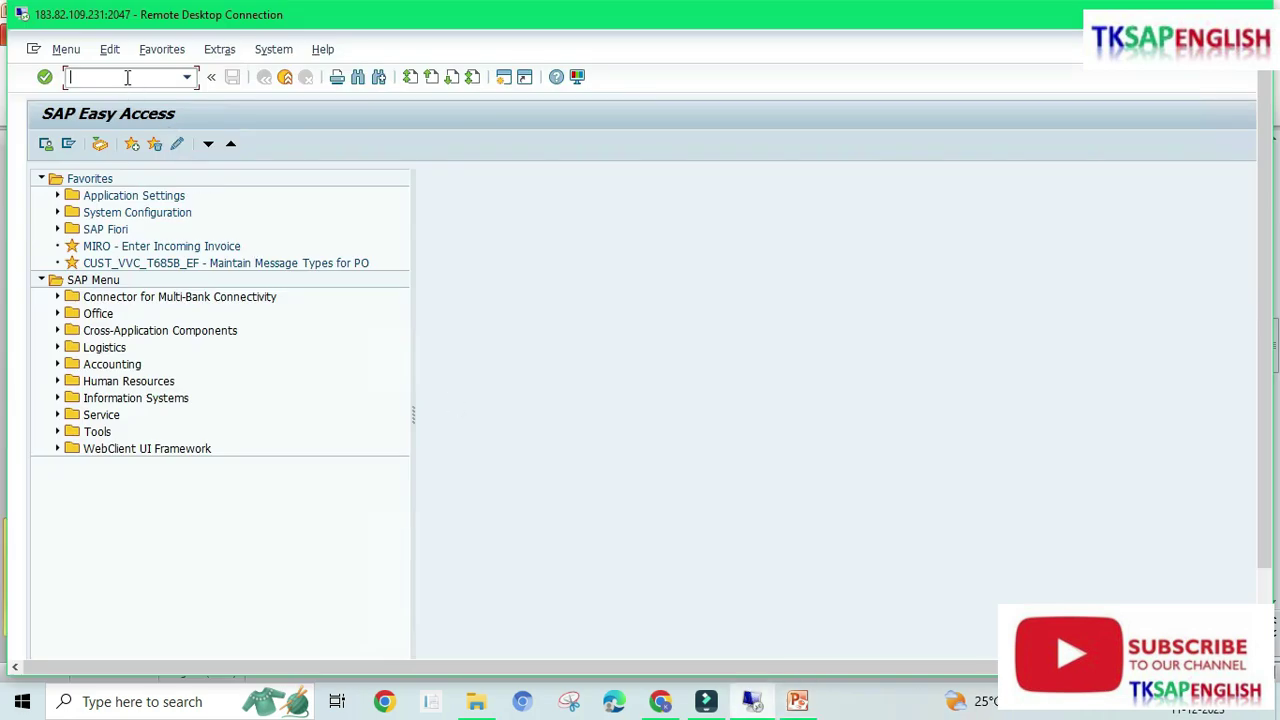
Start MIGO with /nmigo and set it to Goods Receipt against a Purchase Order.
{"action": "type", "text": "/nmigo"}
{"action": "key", "text": "Return"}
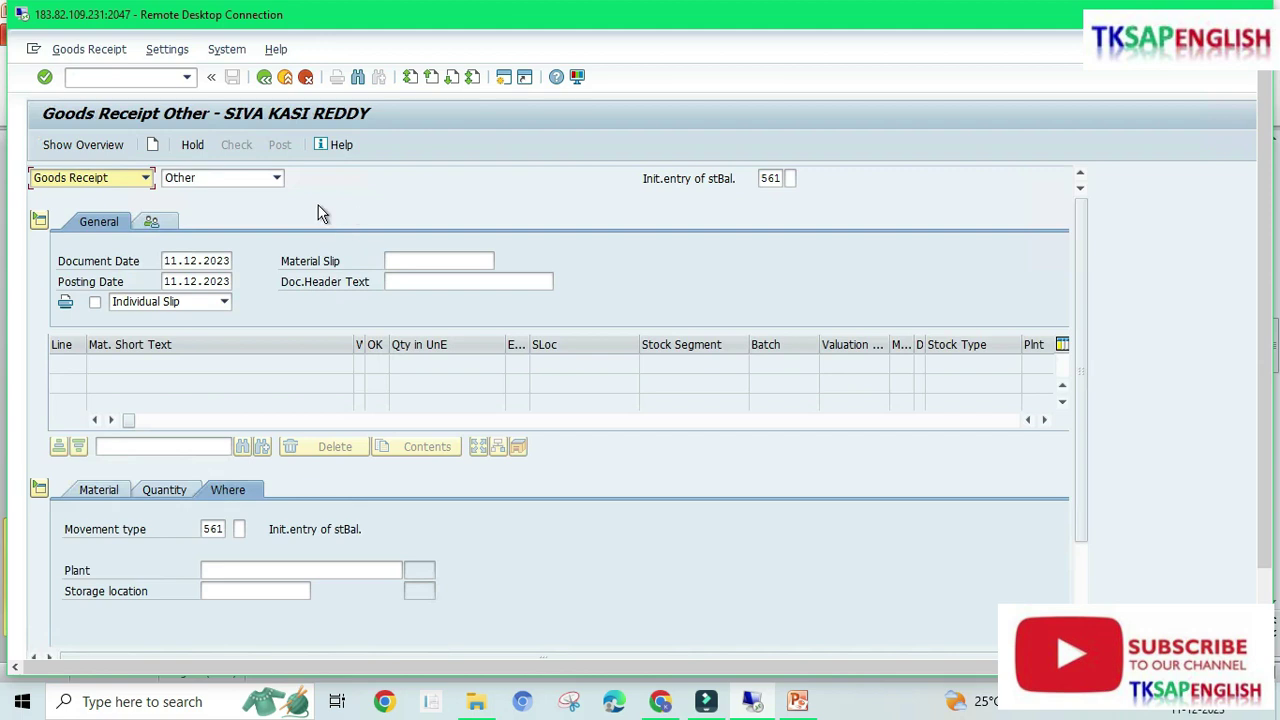
{"action": "left_click", "coordinate": [146, 178]}
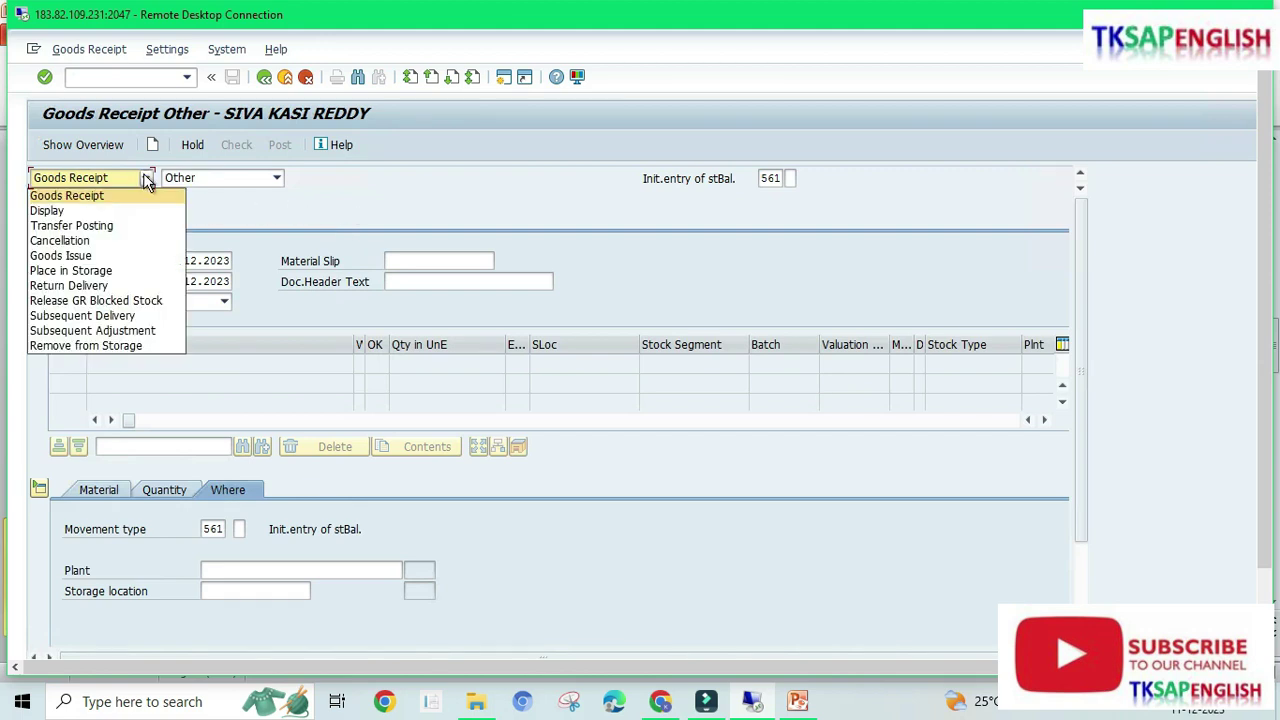
{"action": "left_click", "coordinate": [67, 199]}
{"action": "left_click", "coordinate": [277, 179]}
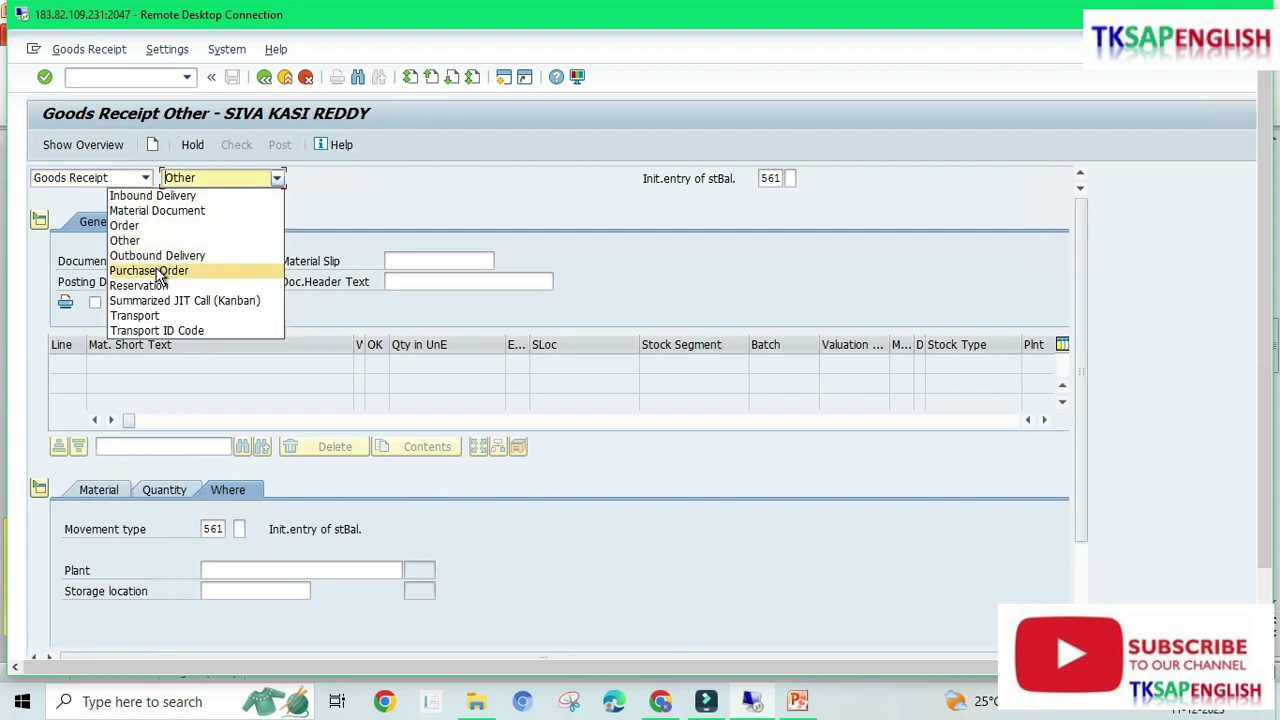
{"action": "left_click", "coordinate": [150, 270]}
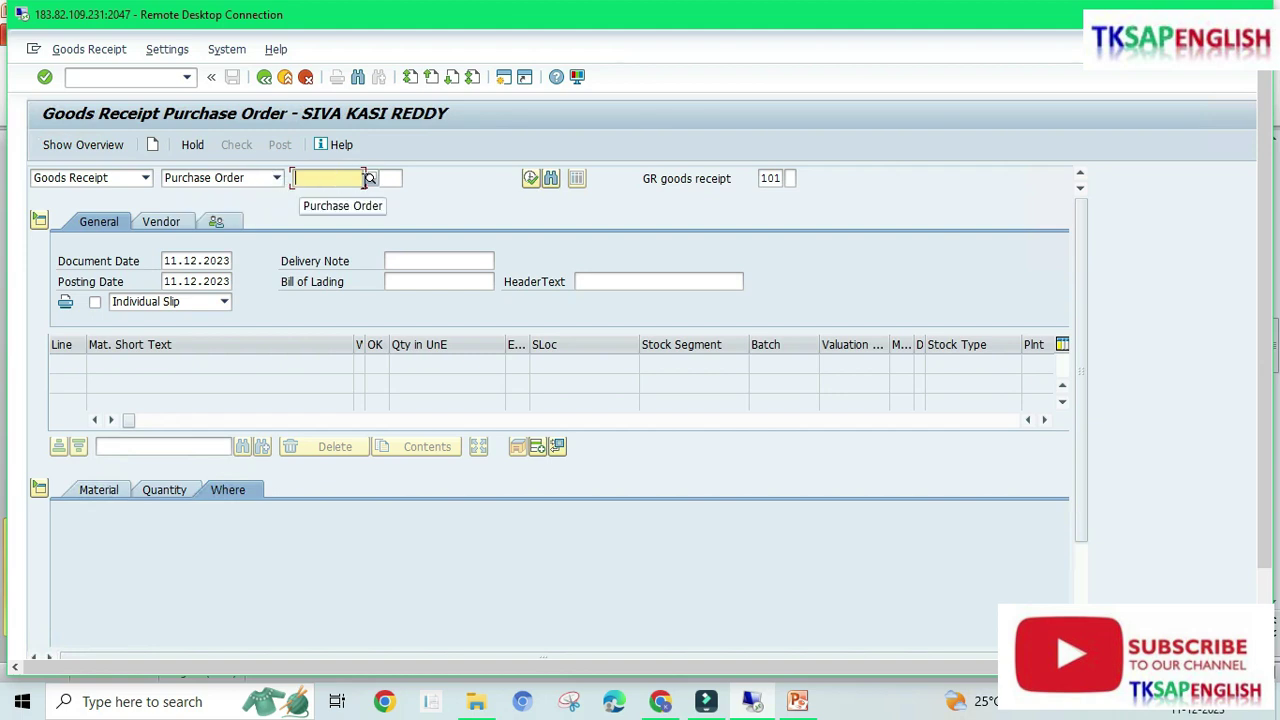
{"action": "left_click", "coordinate": [369, 178]}
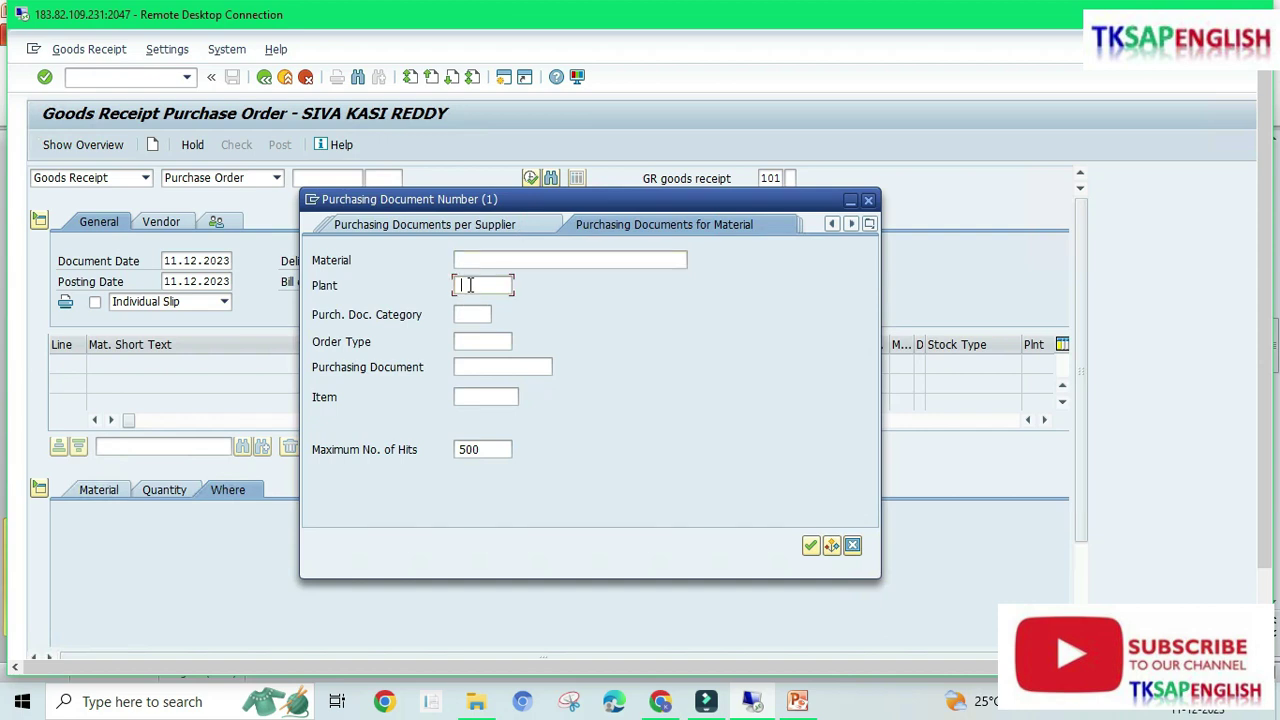
{"action": "type", "text": "1001"}
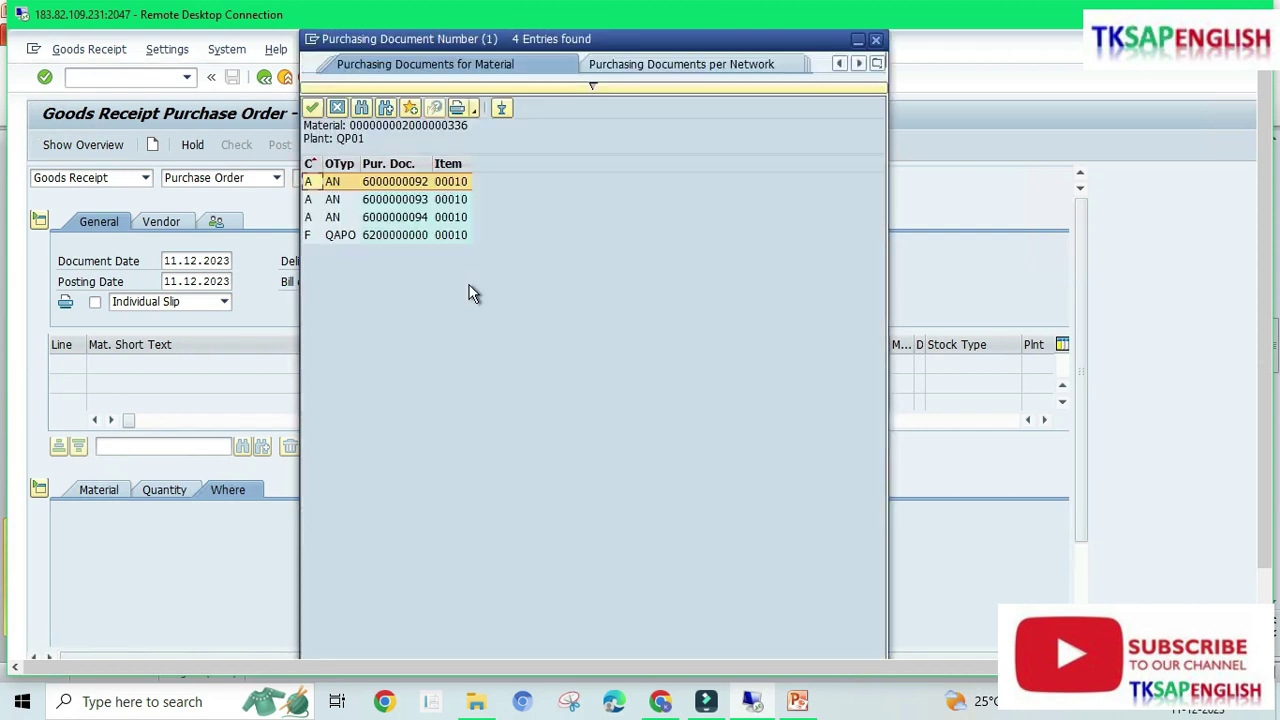
{"action": "left_click", "coordinate": [409, 236]}
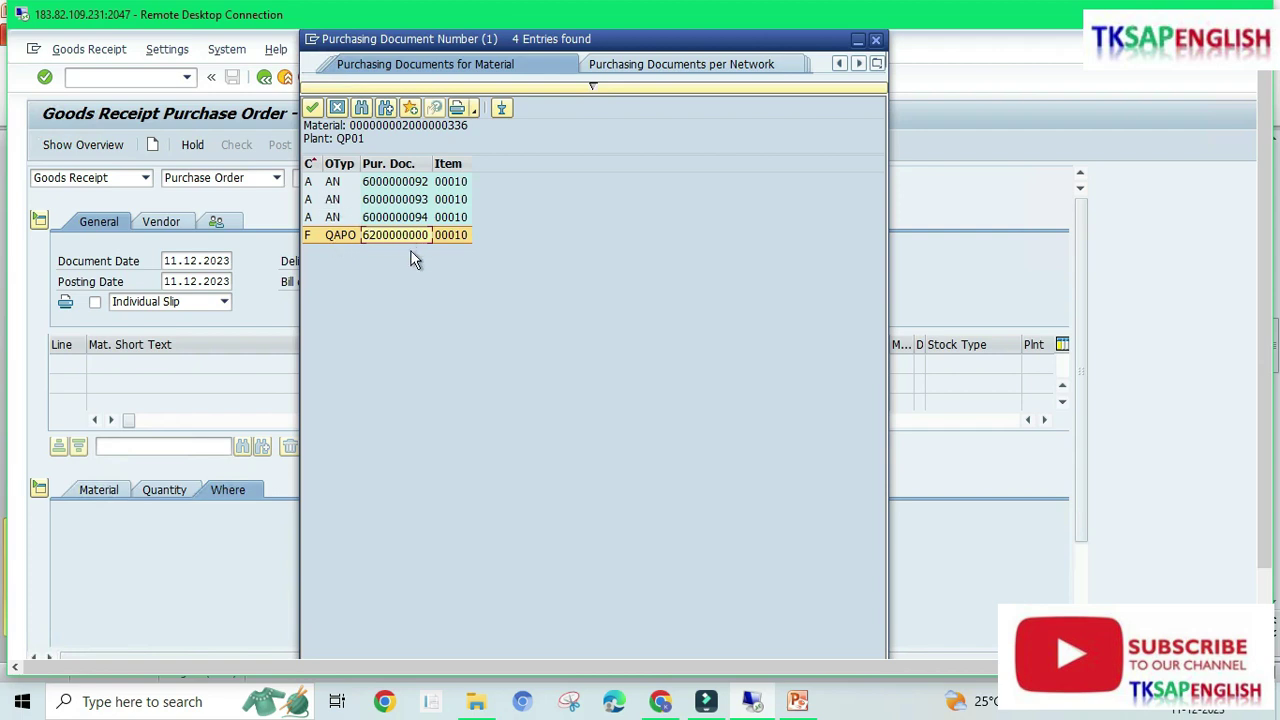
{"action": "double_click", "coordinate": [398, 236]}
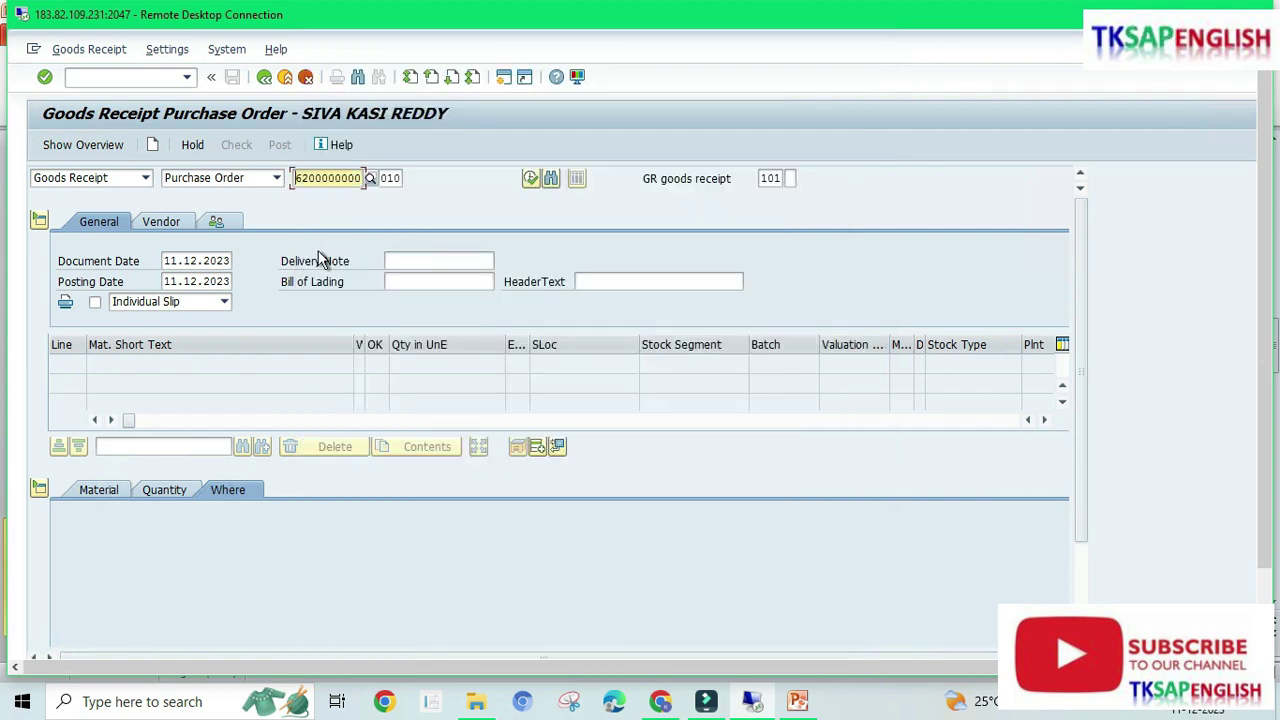
{"action": "key", "text": "Return"}
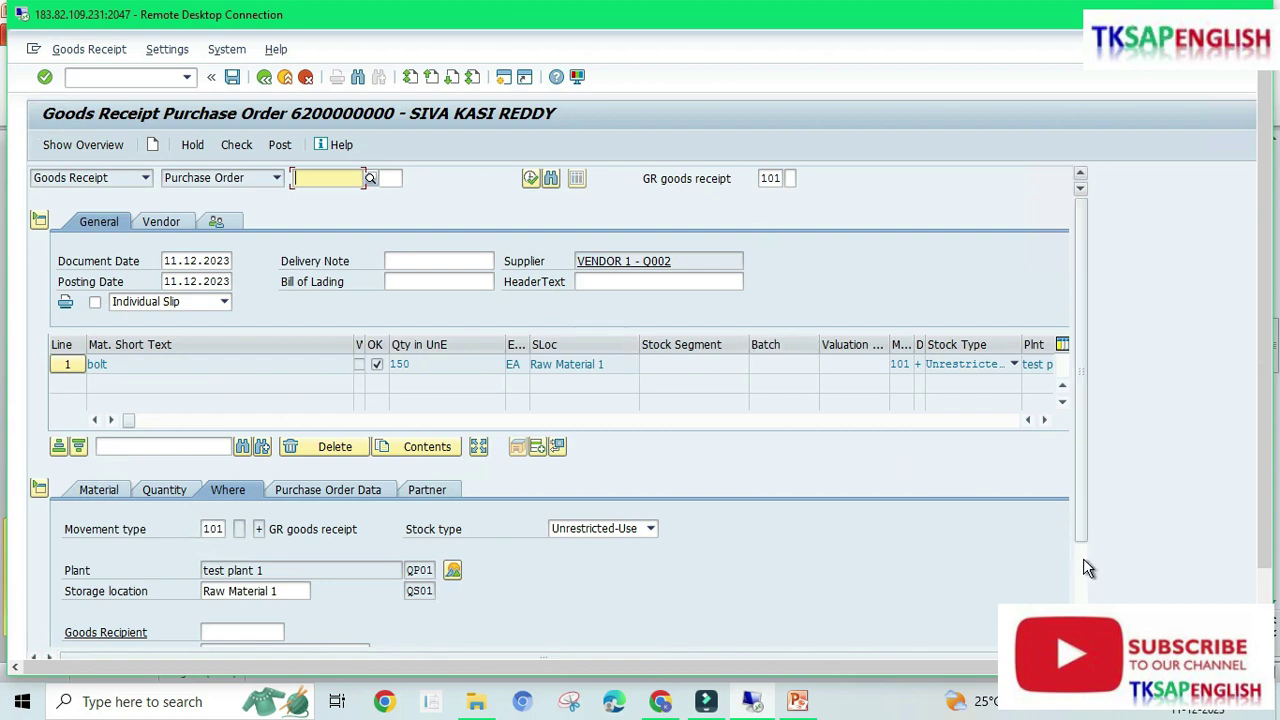
Review the bolt item's Material, Quantity, Where, Purchase Order Data and Partner tabs.
{"action": "scroll", "coordinate": [1083, 558], "scroll_direction": "down", "scroll_amount": 3}
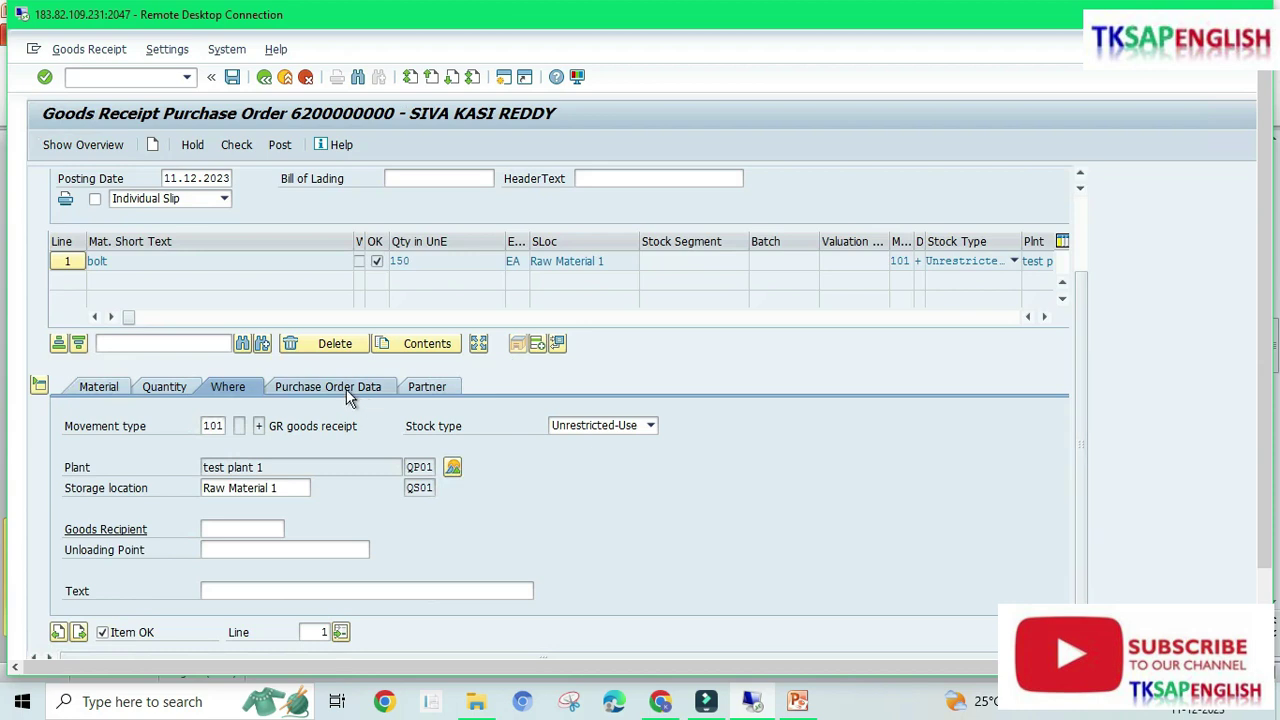
{"action": "left_click", "coordinate": [108, 388]}
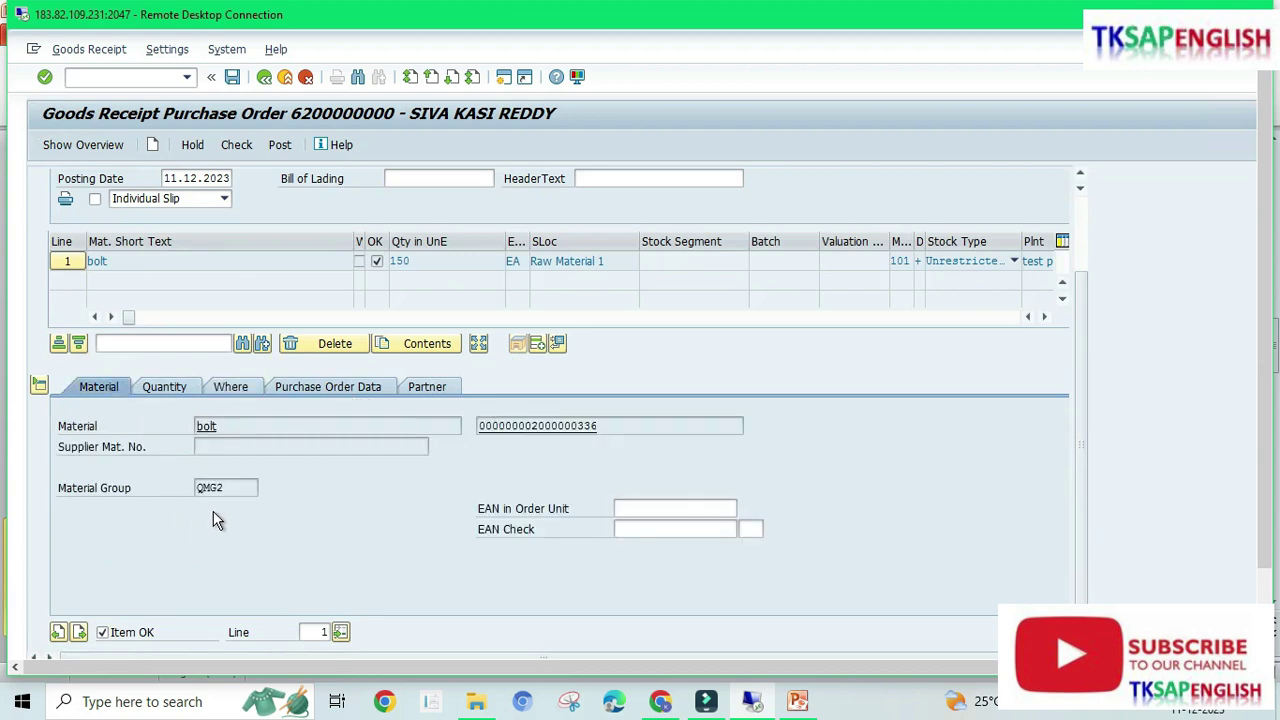
{"action": "left_click", "coordinate": [159, 384]}
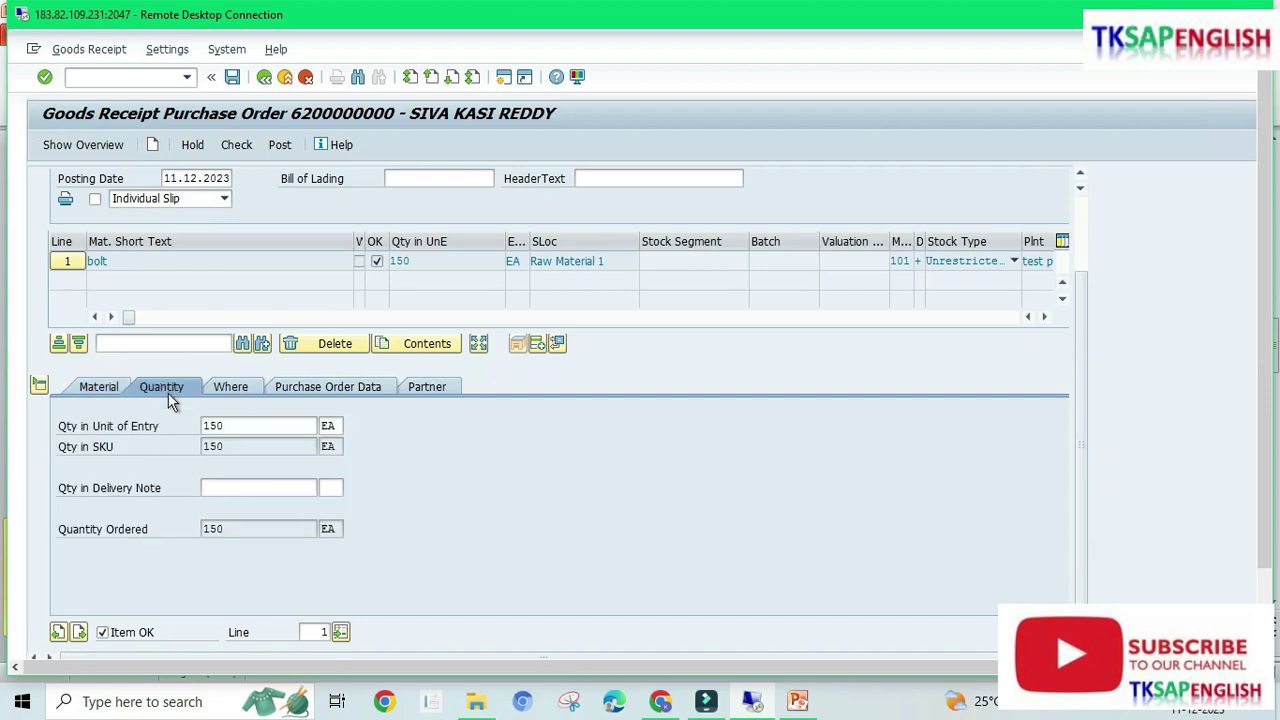
{"action": "left_click", "coordinate": [232, 390]}
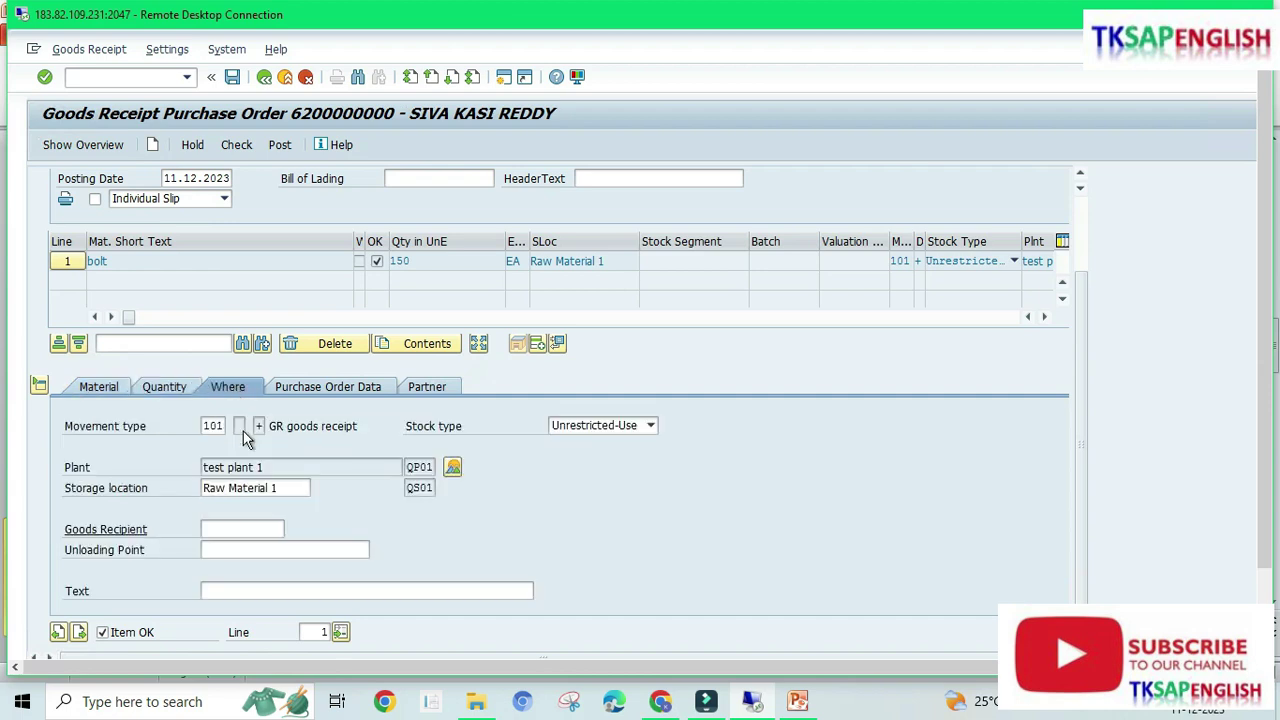
{"action": "left_click", "coordinate": [322, 390]}
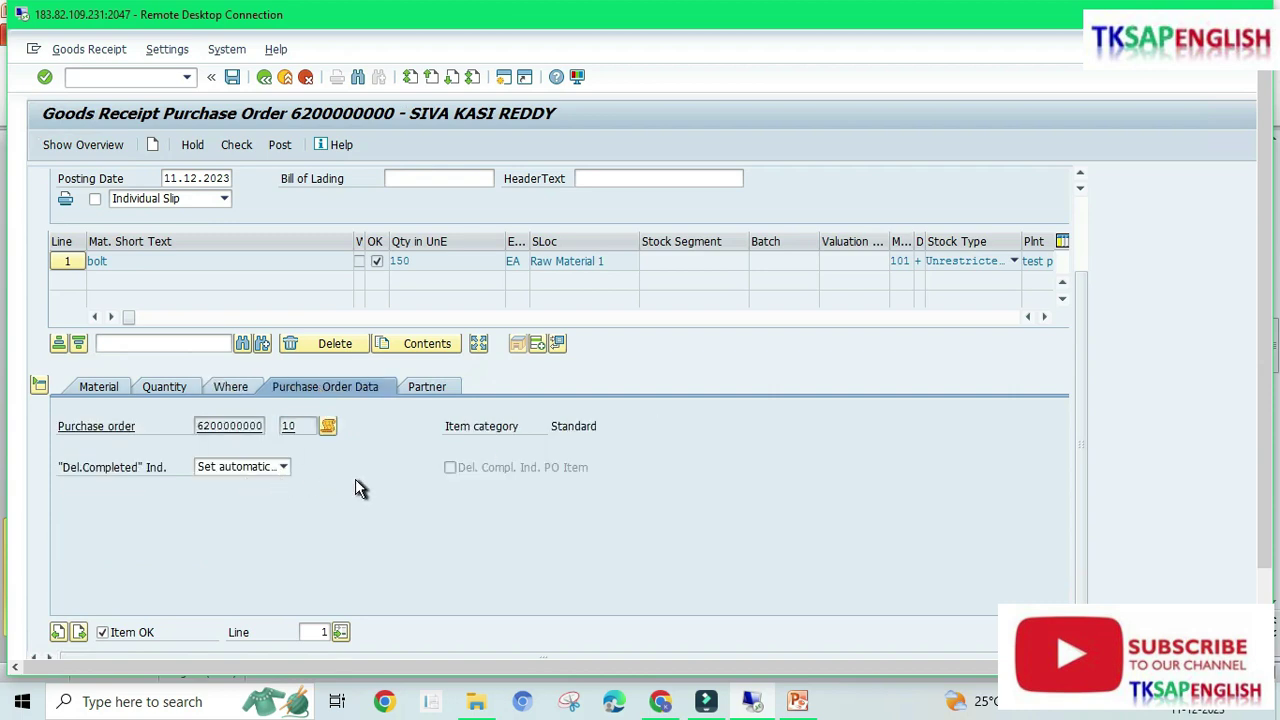
{"action": "left_click", "coordinate": [427, 386]}
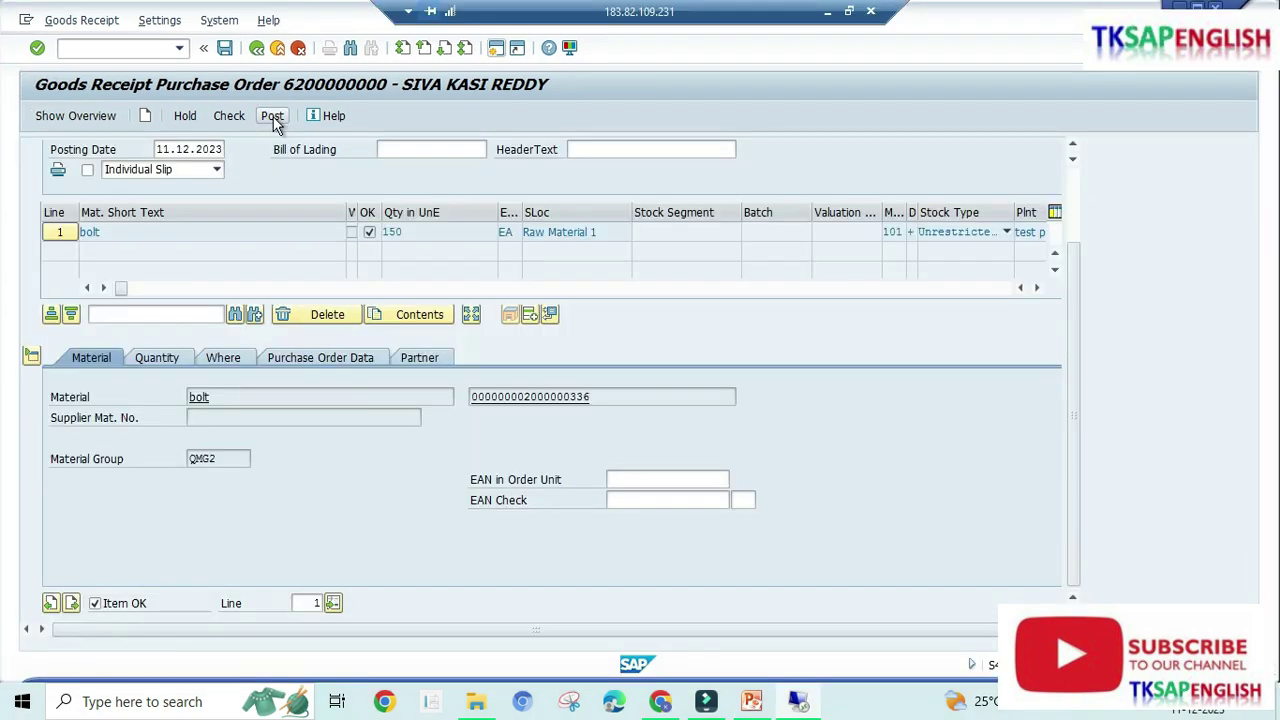
{"action": "left_click", "coordinate": [274, 118]}
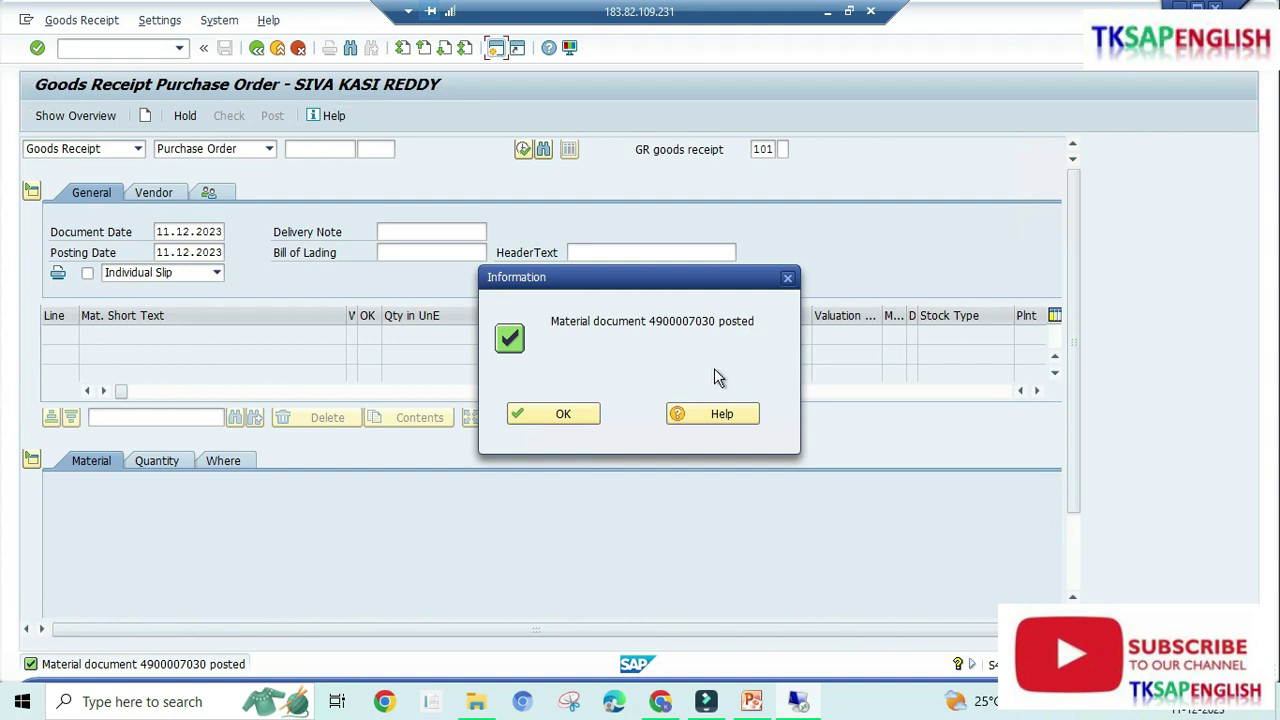
{"action": "left_click", "coordinate": [571, 416]}
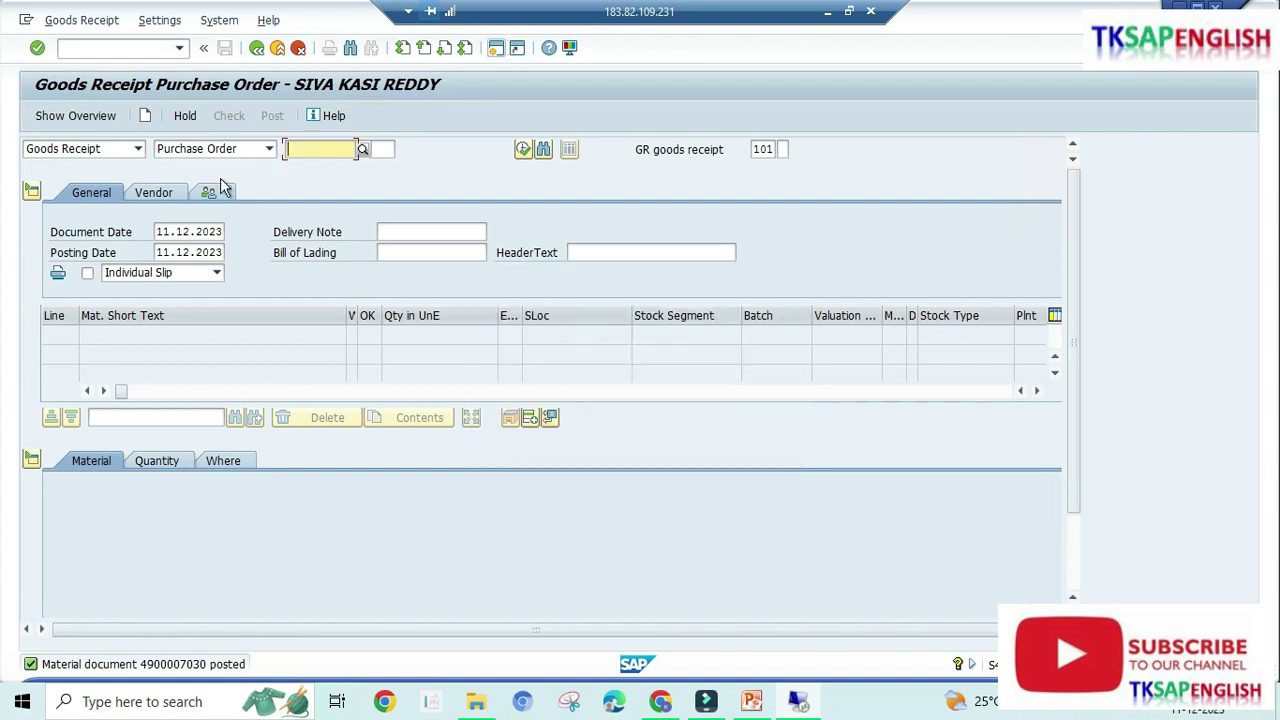
{"action": "left_click", "coordinate": [156, 48]}
{"action": "type", "text": "/nmmb"}
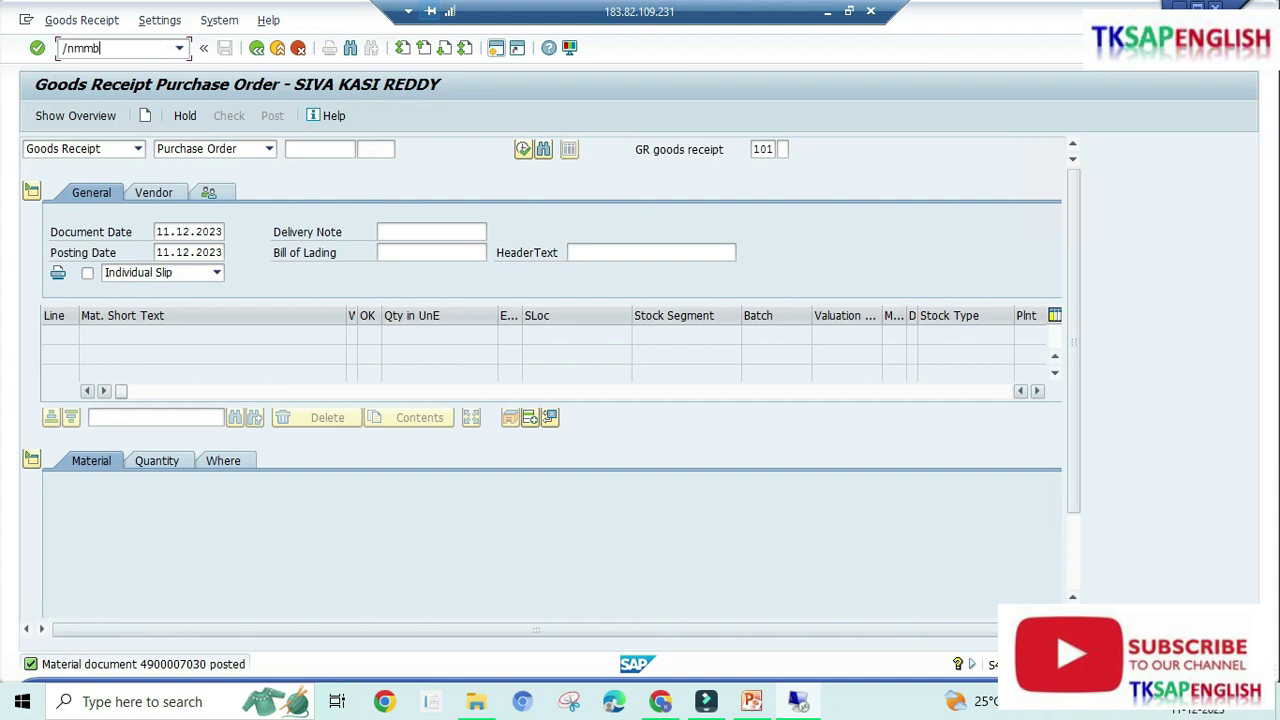
{"action": "type", "text": "e"}
Open the MMBE stock overview and search the Material help for plant qp01.
{"action": "key", "text": "Return"}
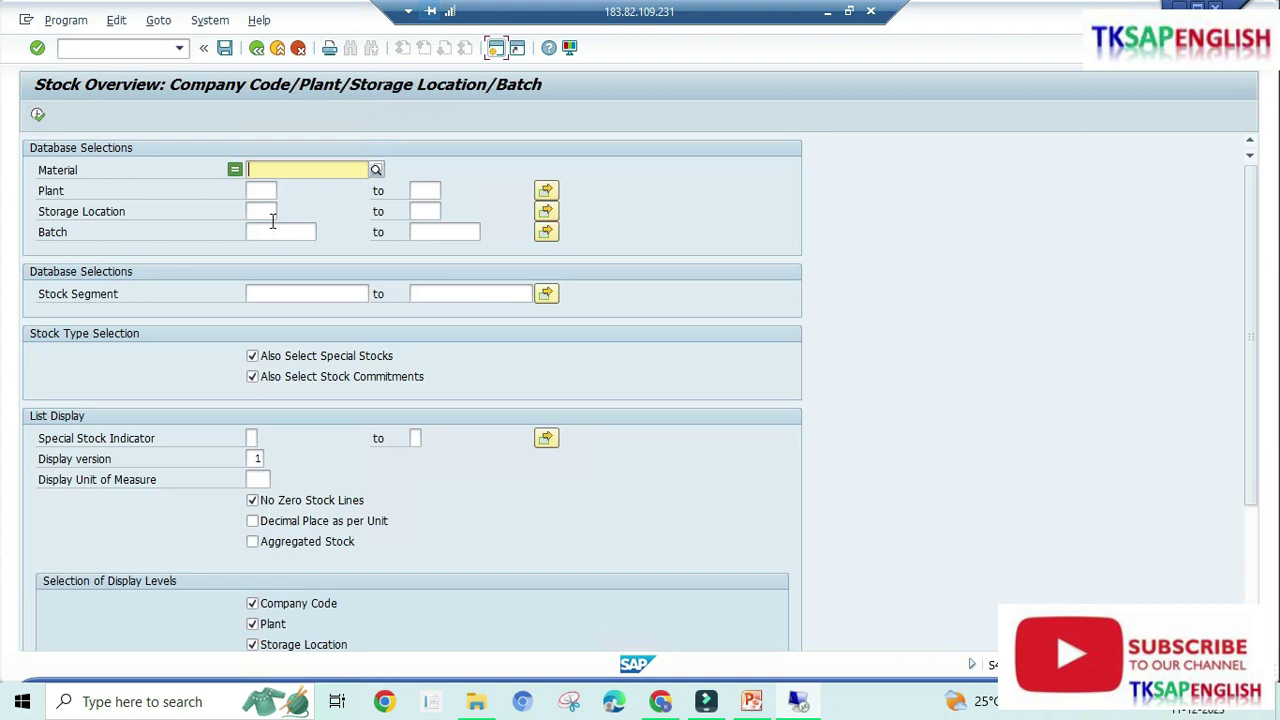
{"action": "left_click", "coordinate": [258, 190]}
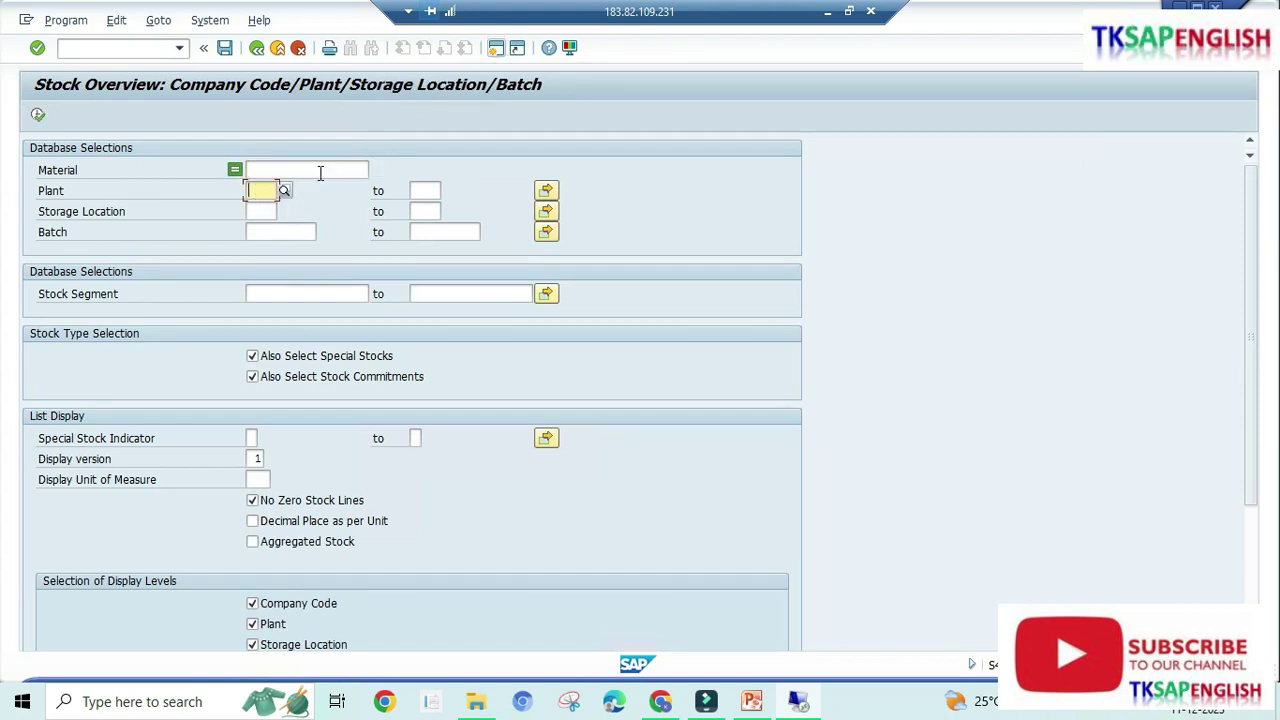
{"action": "left_click", "coordinate": [320, 170]}
{"action": "left_click", "coordinate": [376, 172]}
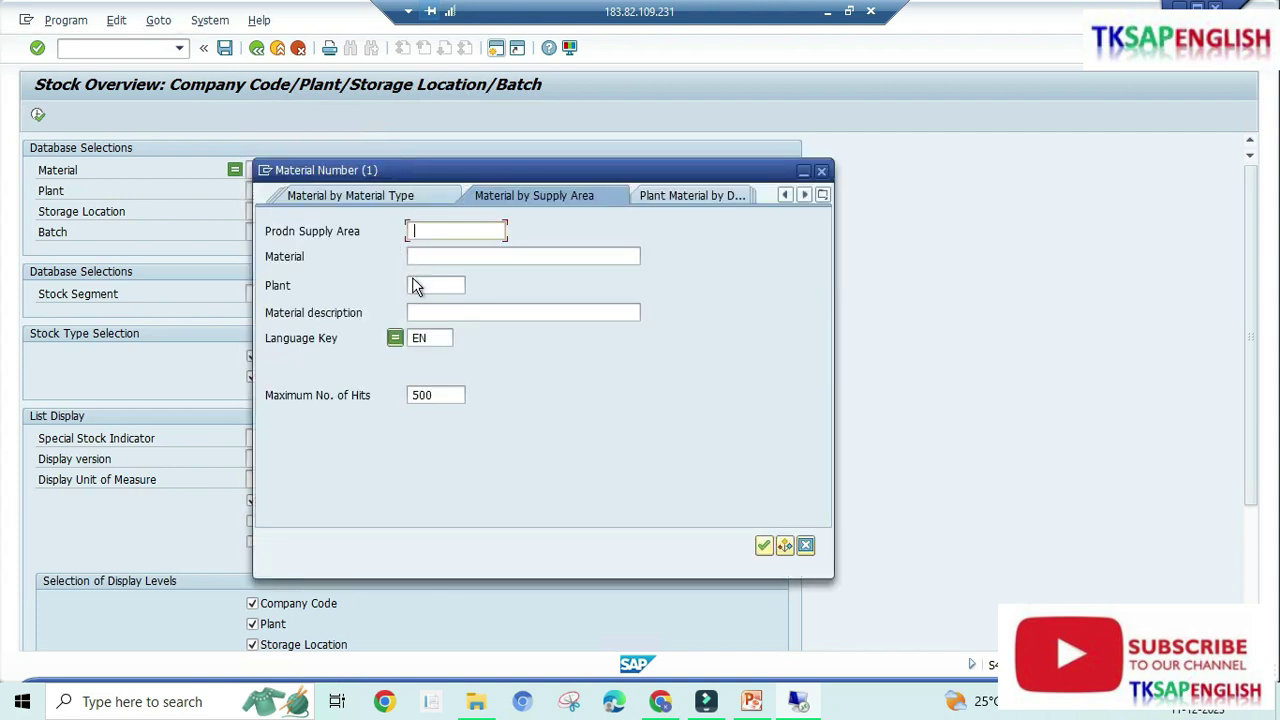
{"action": "left_click", "coordinate": [436, 288]}
{"action": "type", "text": "q"}
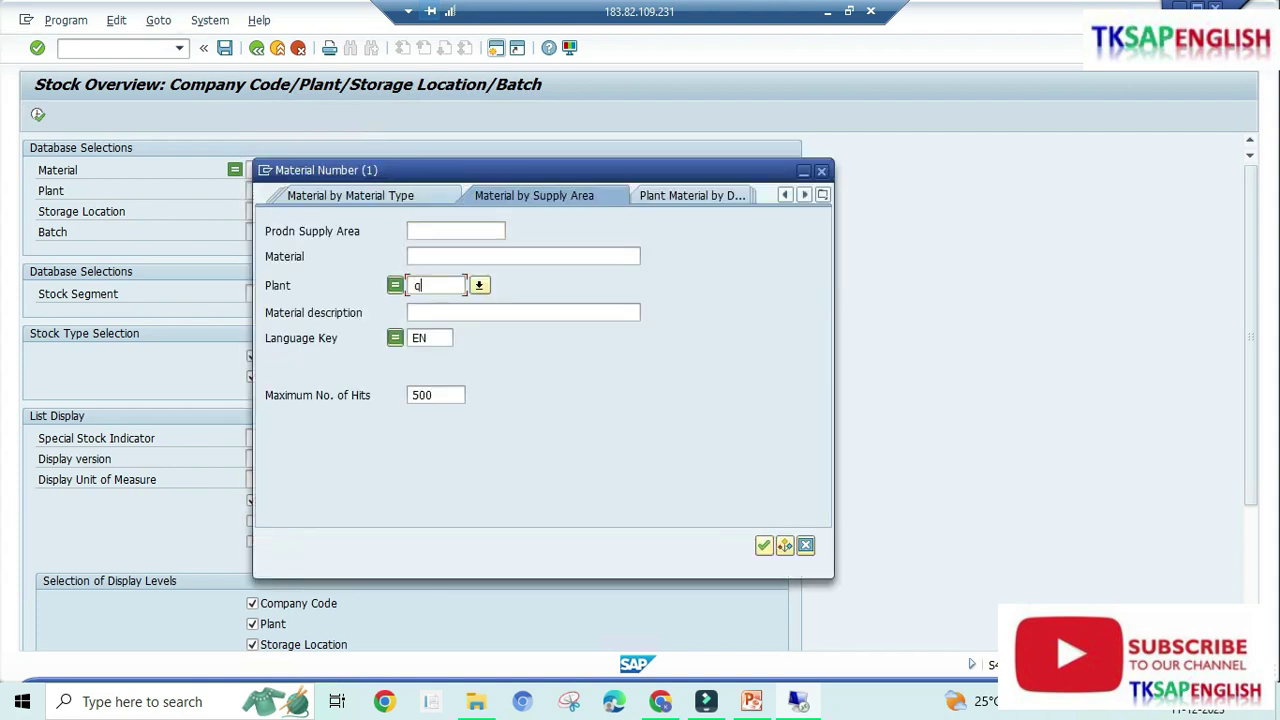
{"action": "type", "text": "p01"}
{"action": "key", "text": "Return"}
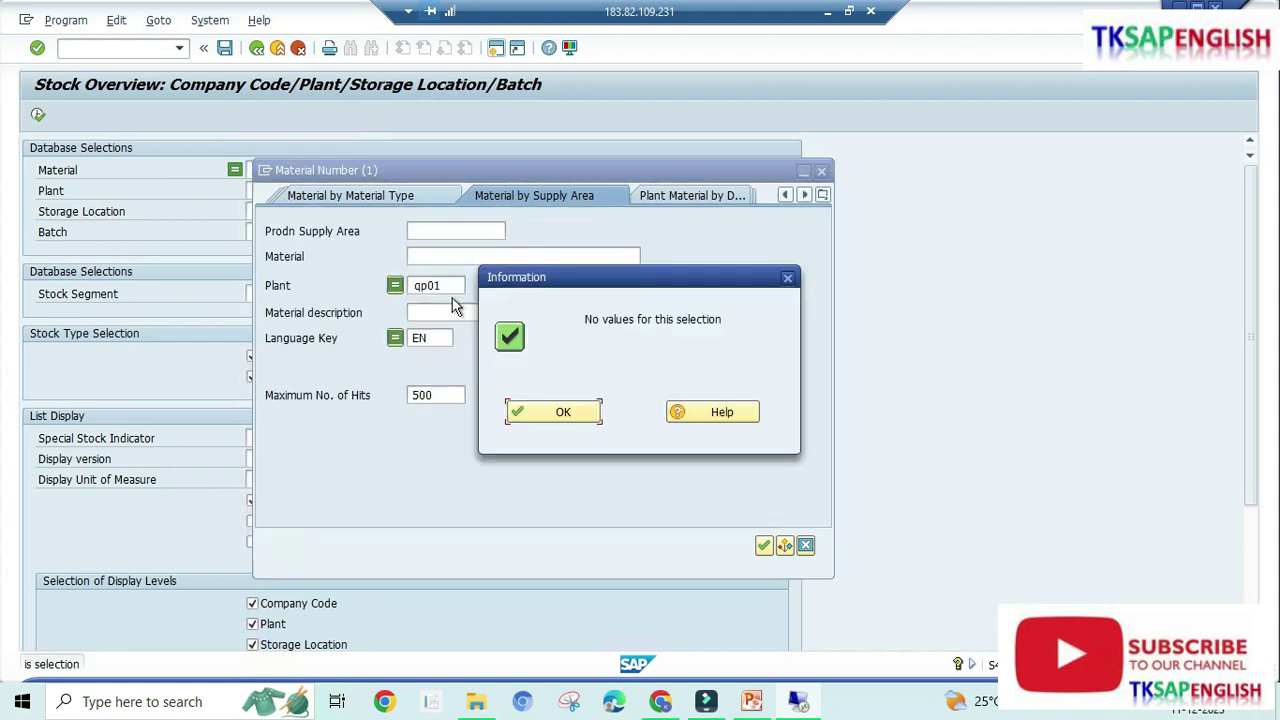
Dismiss the no-values messages, retry plant qp01, then clear the Plant field.
{"action": "left_click", "coordinate": [551, 418]}
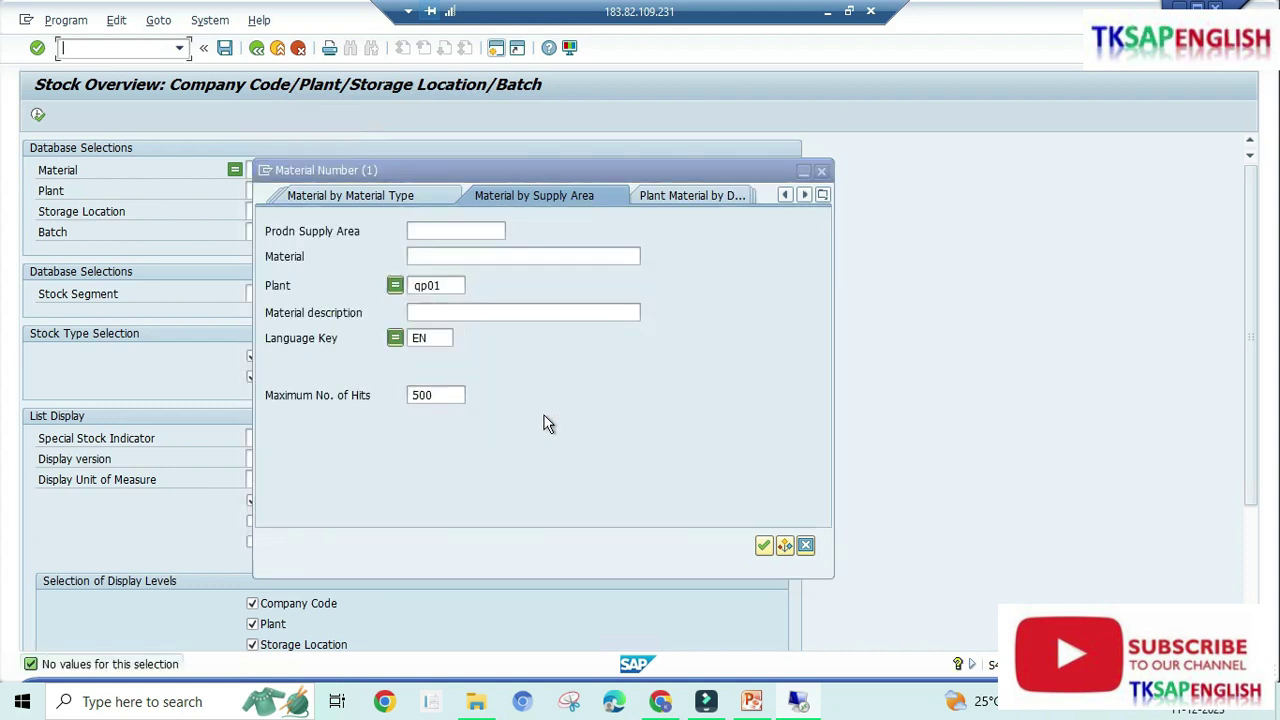
{"action": "left_click", "coordinate": [455, 288]}
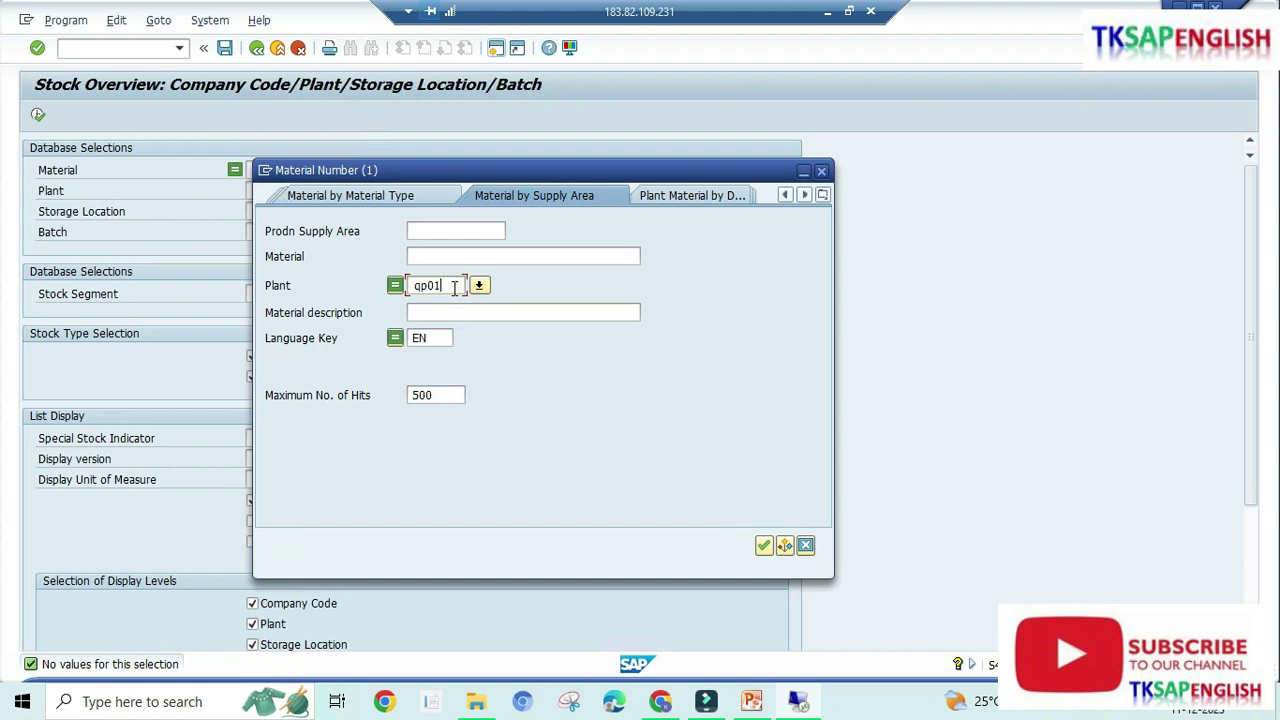
{"action": "key", "text": "BackSpace"}
{"action": "key", "text": "BackSpace"}
{"action": "key", "text": "BackSpace"}
{"action": "key", "text": "BackSpace"}
{"action": "type", "text": "qp01"}
{"action": "key", "text": "Return"}
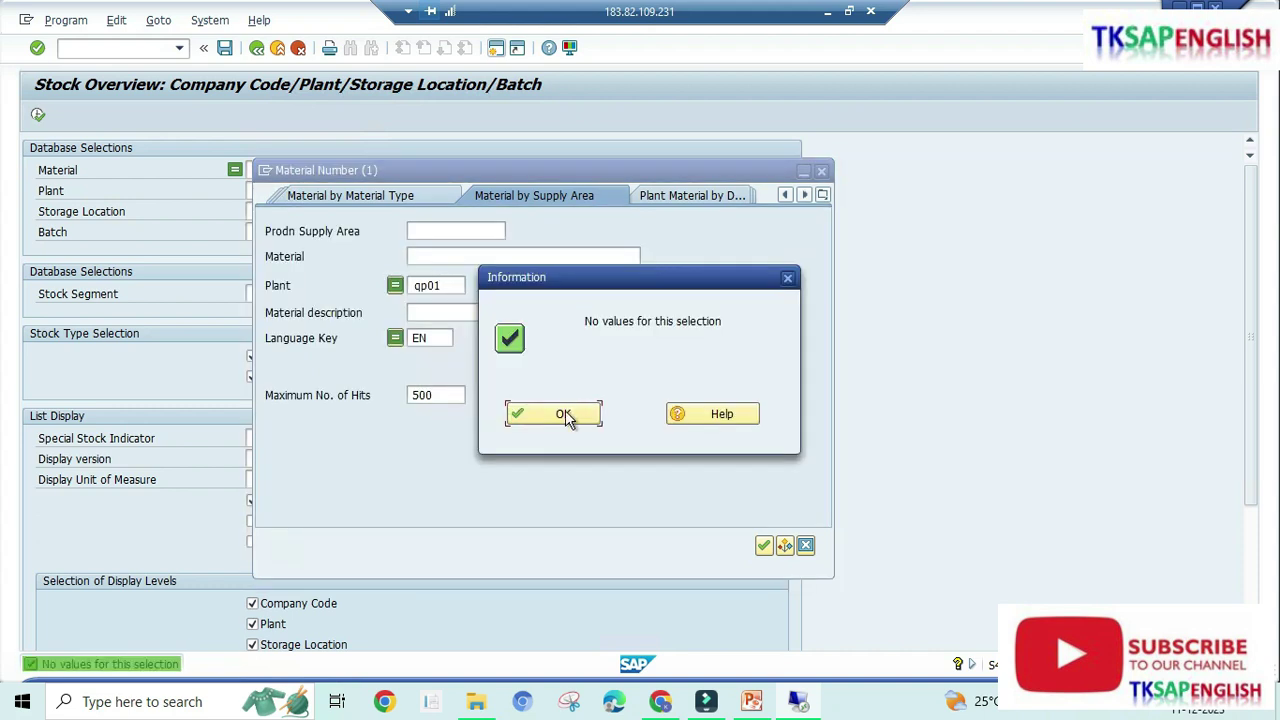
{"action": "left_click", "coordinate": [565, 414]}
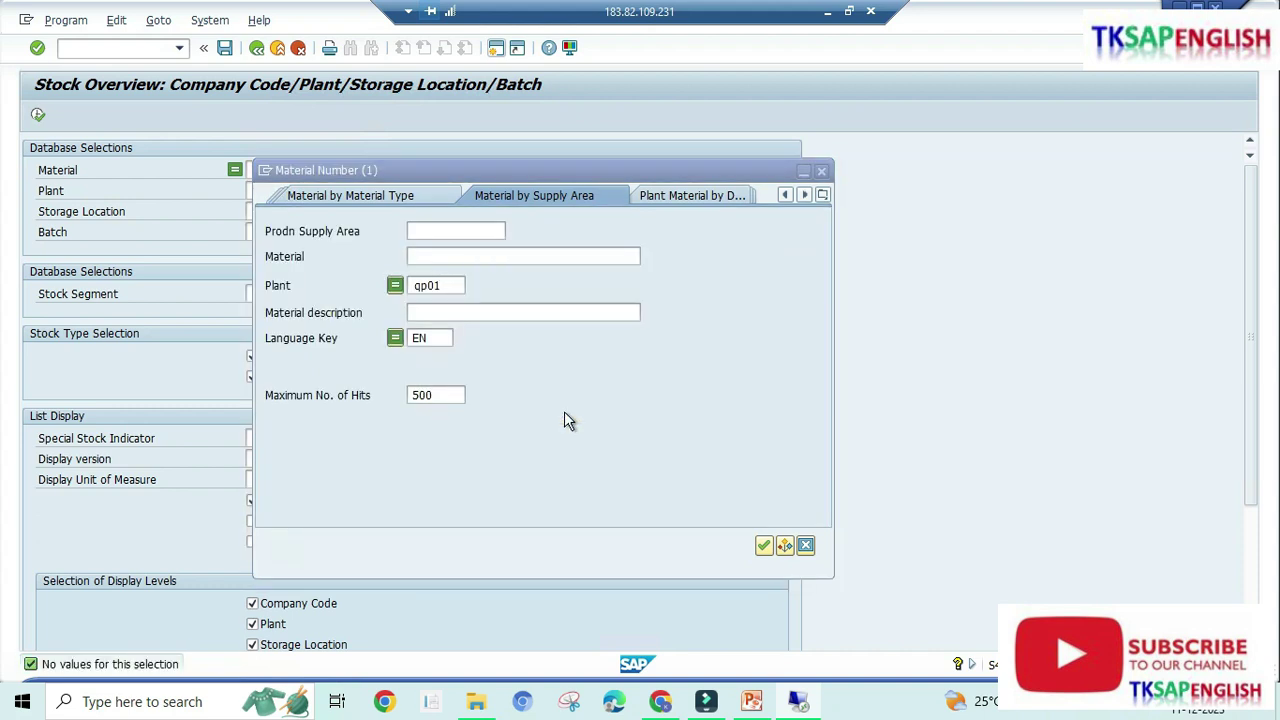
{"action": "left_click", "coordinate": [448, 285]}
{"action": "key", "text": "BackSpace"}
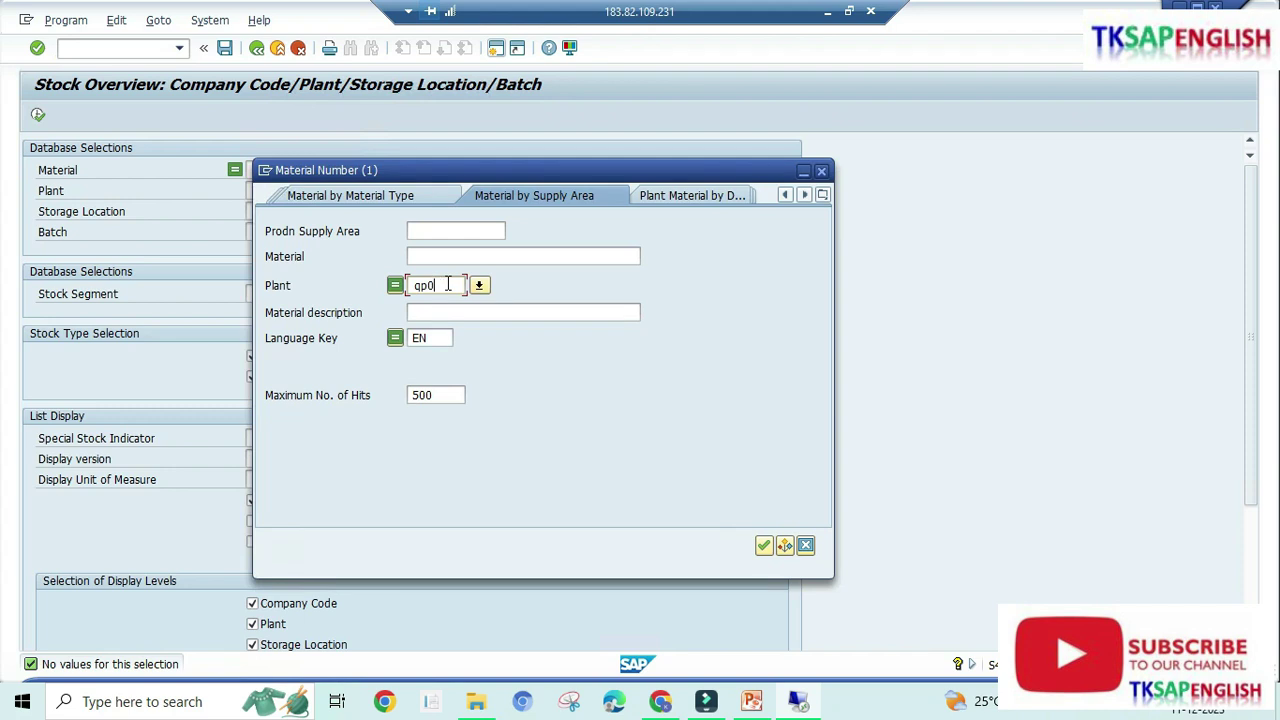
{"action": "key", "text": "BackSpace"}
{"action": "key", "text": "BackSpace"}
{"action": "key", "text": "BackSpace"}
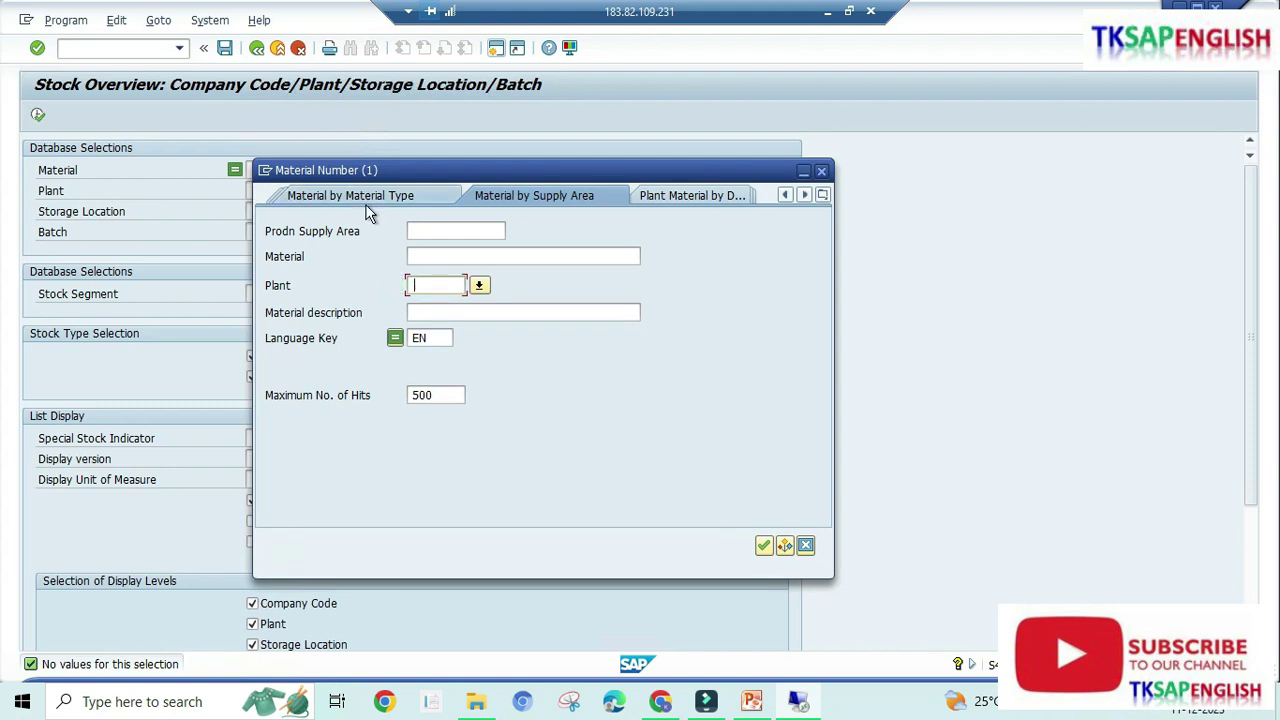
{"action": "left_click", "coordinate": [683, 197]}
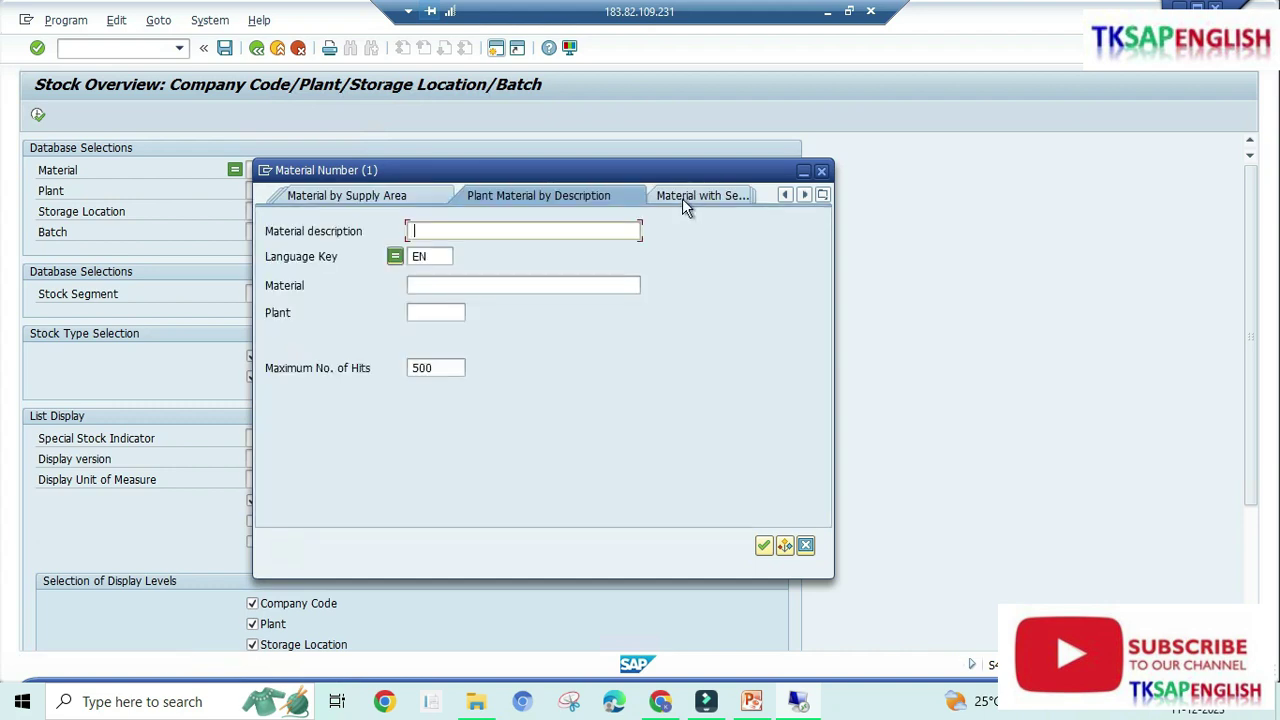
{"action": "left_click", "coordinate": [451, 316]}
{"action": "type", "text": "qp01"}
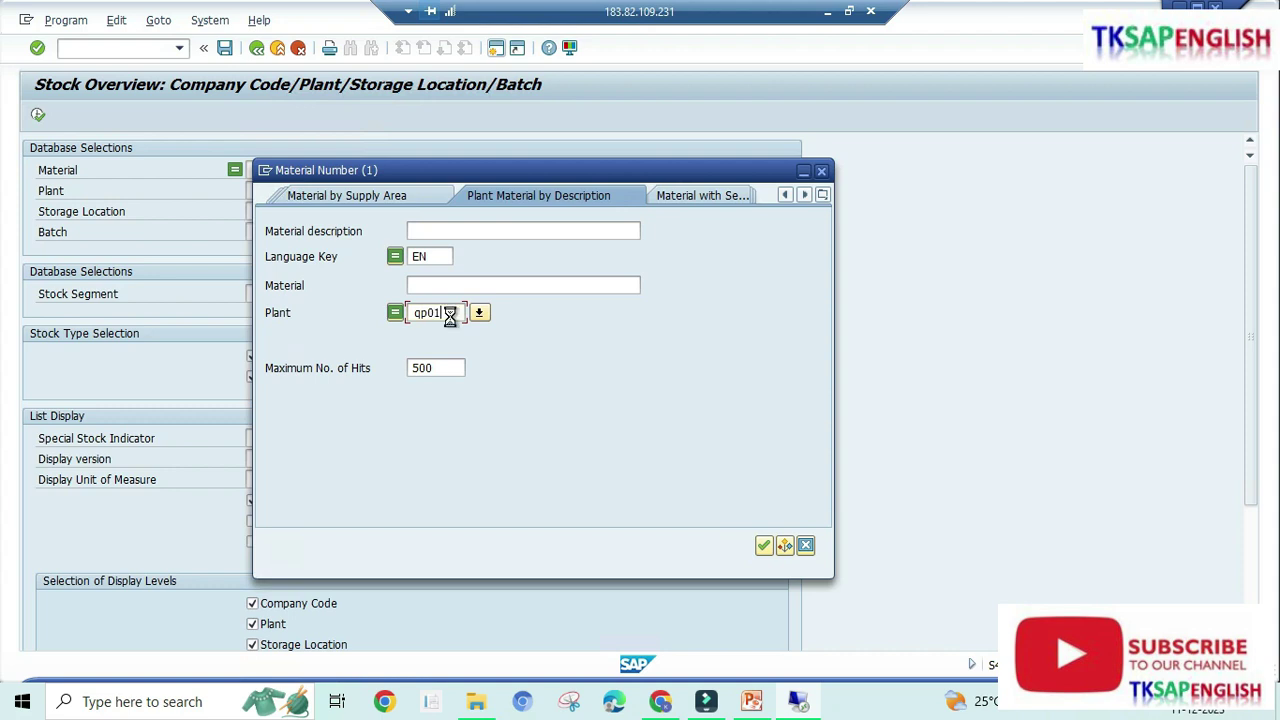
{"action": "key", "text": "Return"}
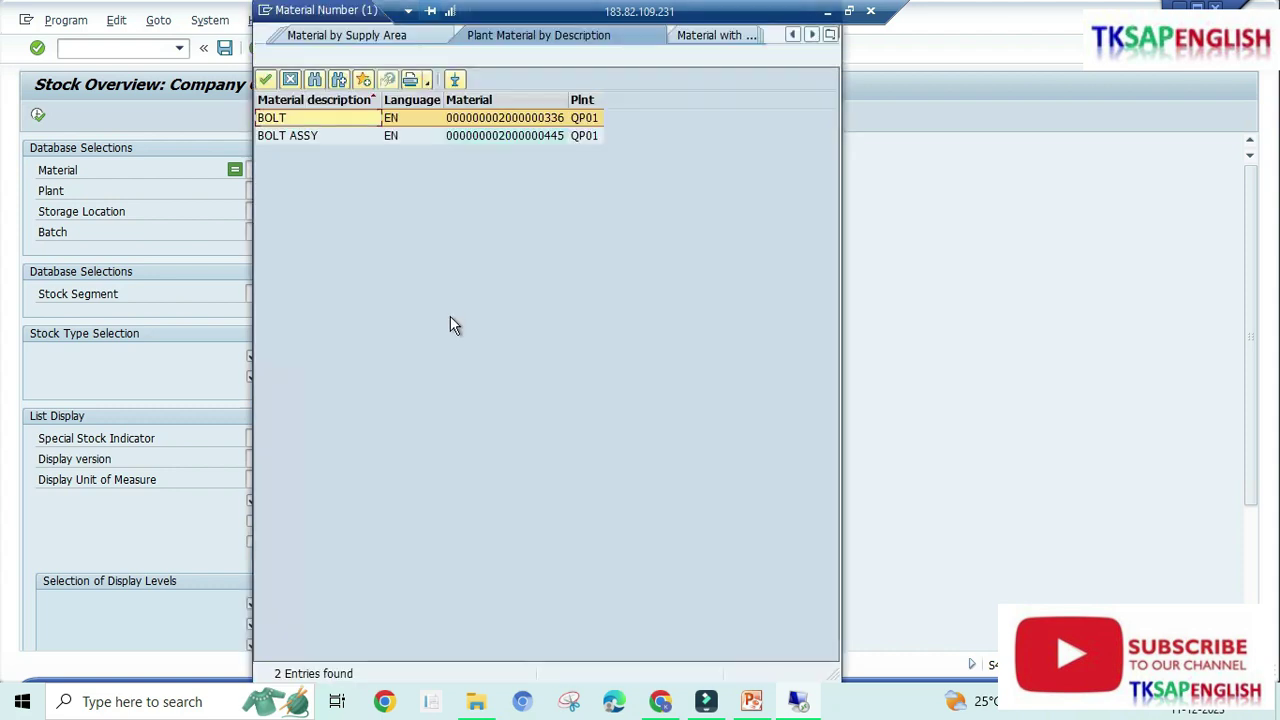
{"action": "double_click", "coordinate": [507, 120]}
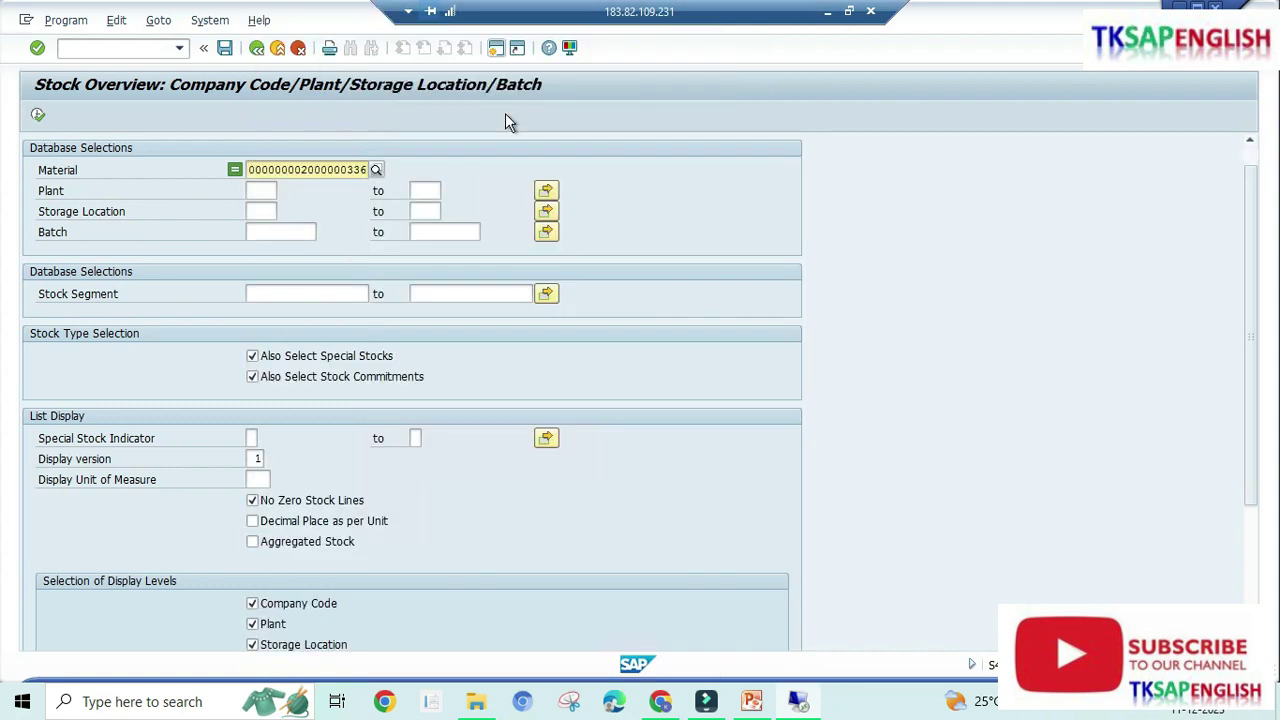
Run the stock overview for BOLT and confirm 150.000 EA unrestricted in QP01, storage location QS01.
{"action": "left_click", "coordinate": [37, 117]}
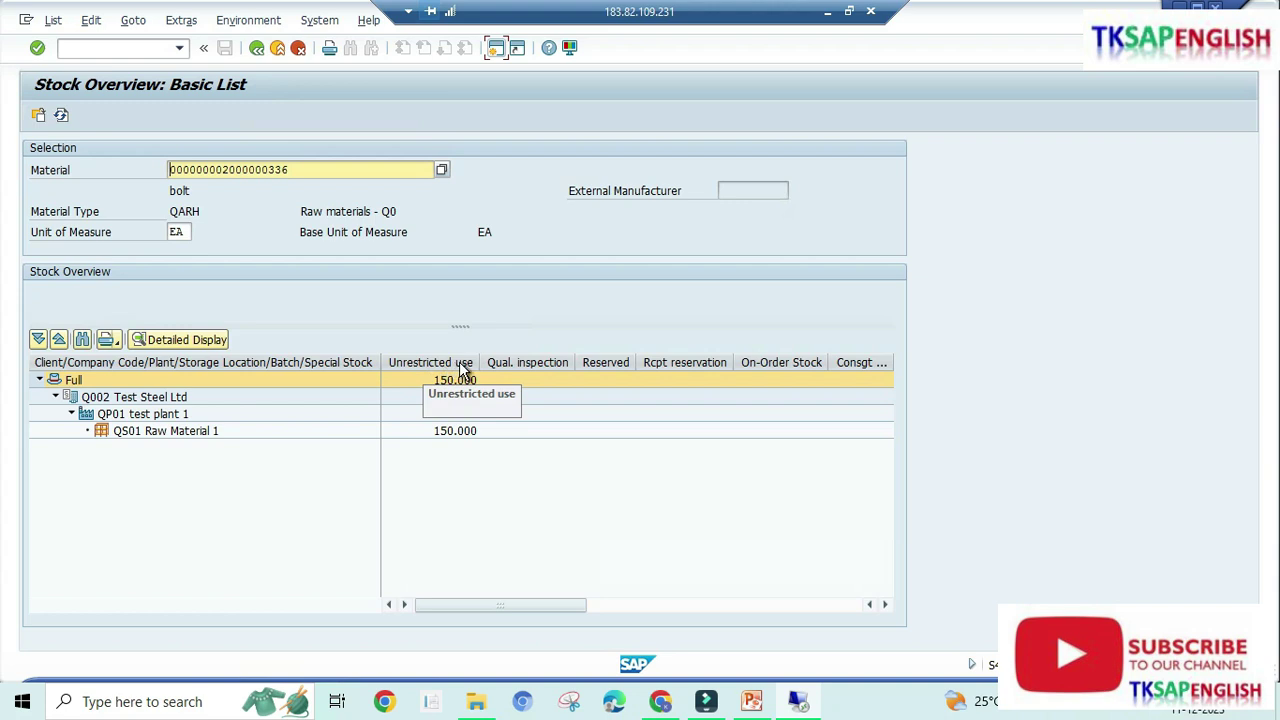
{"action": "left_click", "coordinate": [450, 431]}
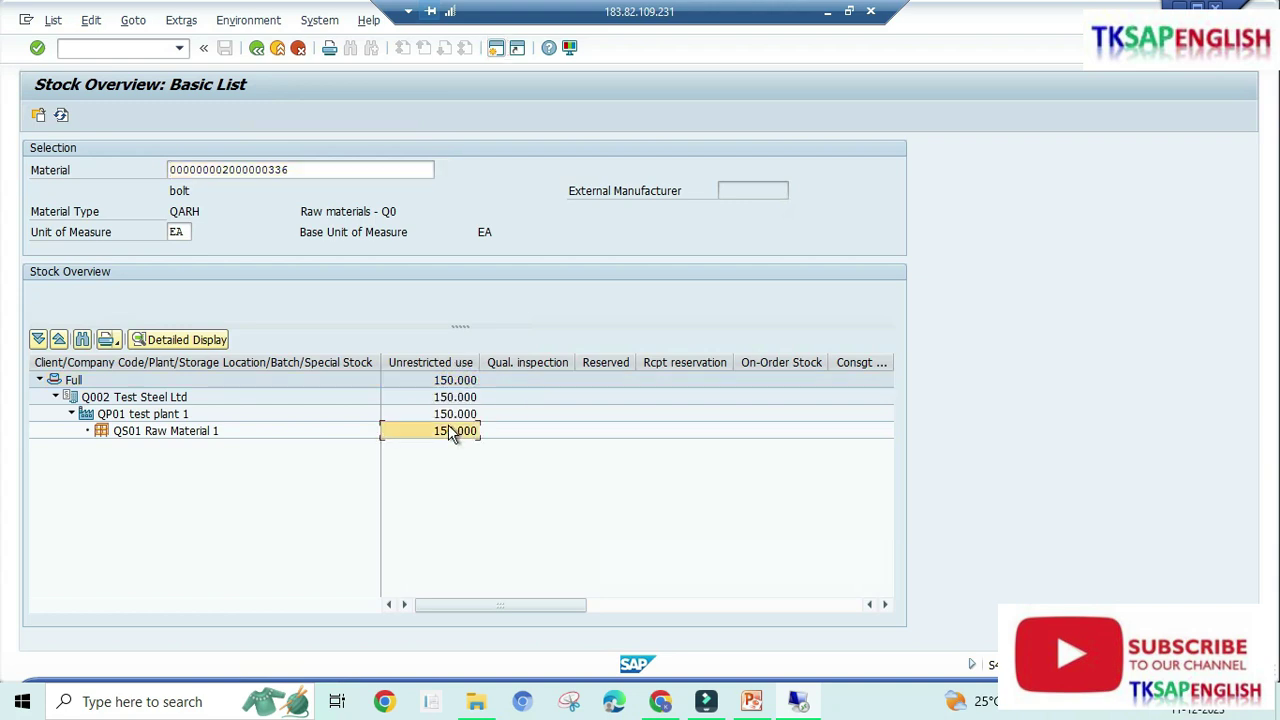
{"action": "left_click", "coordinate": [450, 414]}
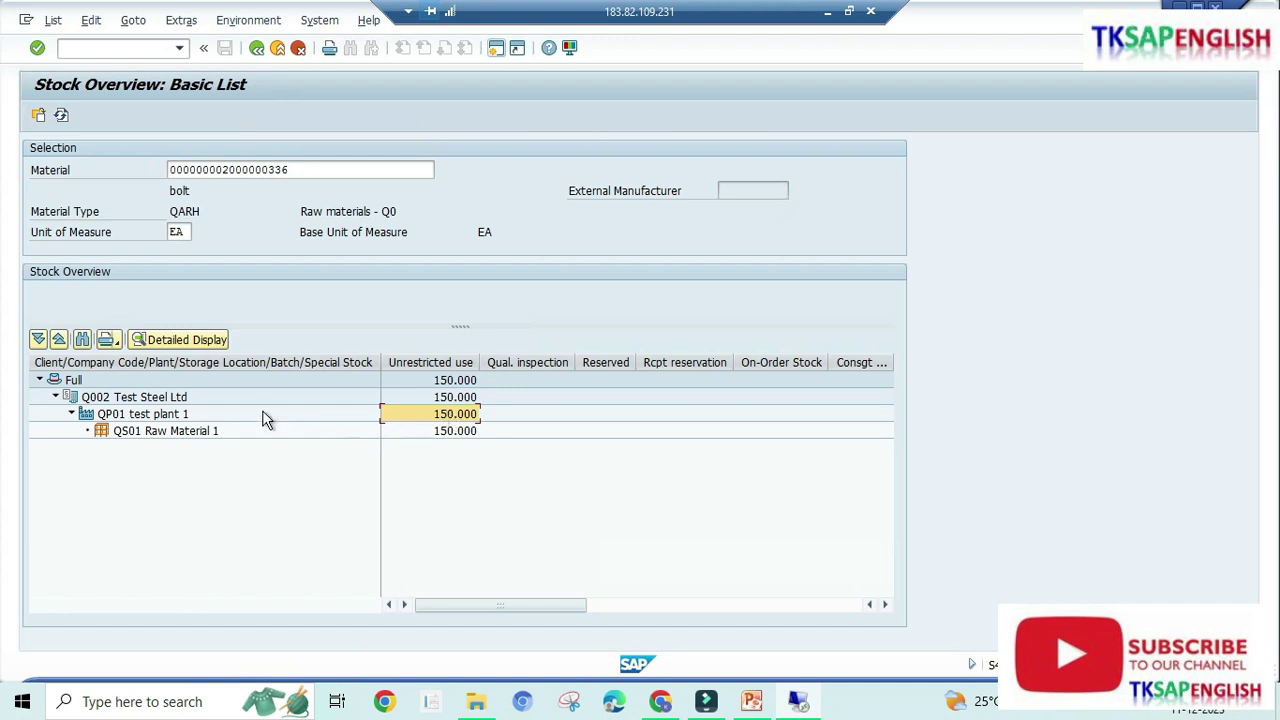
{"action": "left_click", "coordinate": [152, 398]}
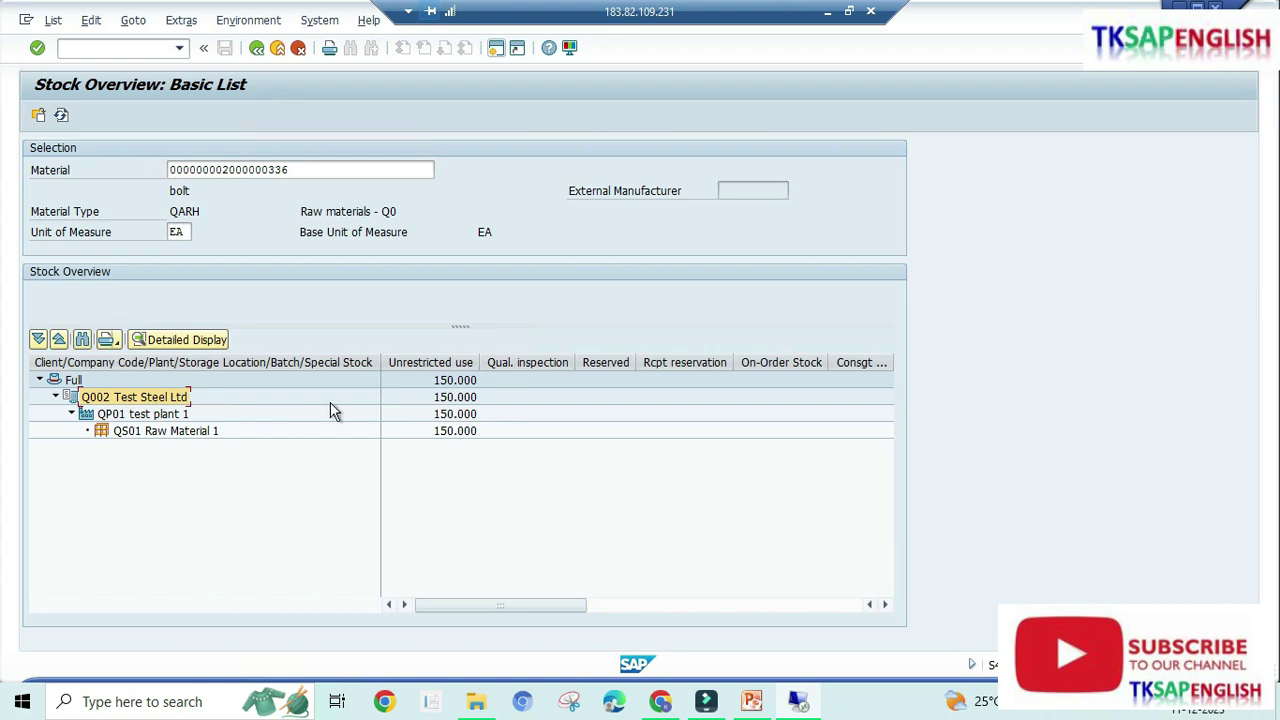
{"action": "left_click", "coordinate": [208, 432]}
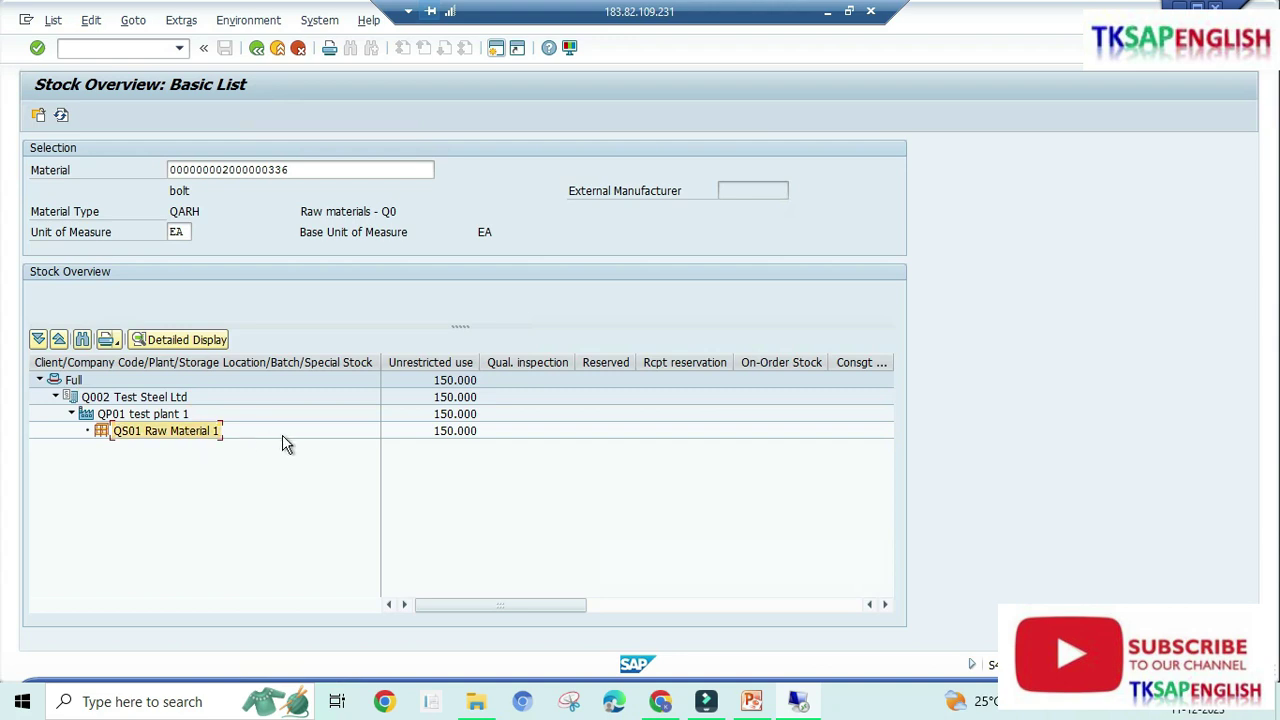
{"action": "left_click", "coordinate": [441, 436]}
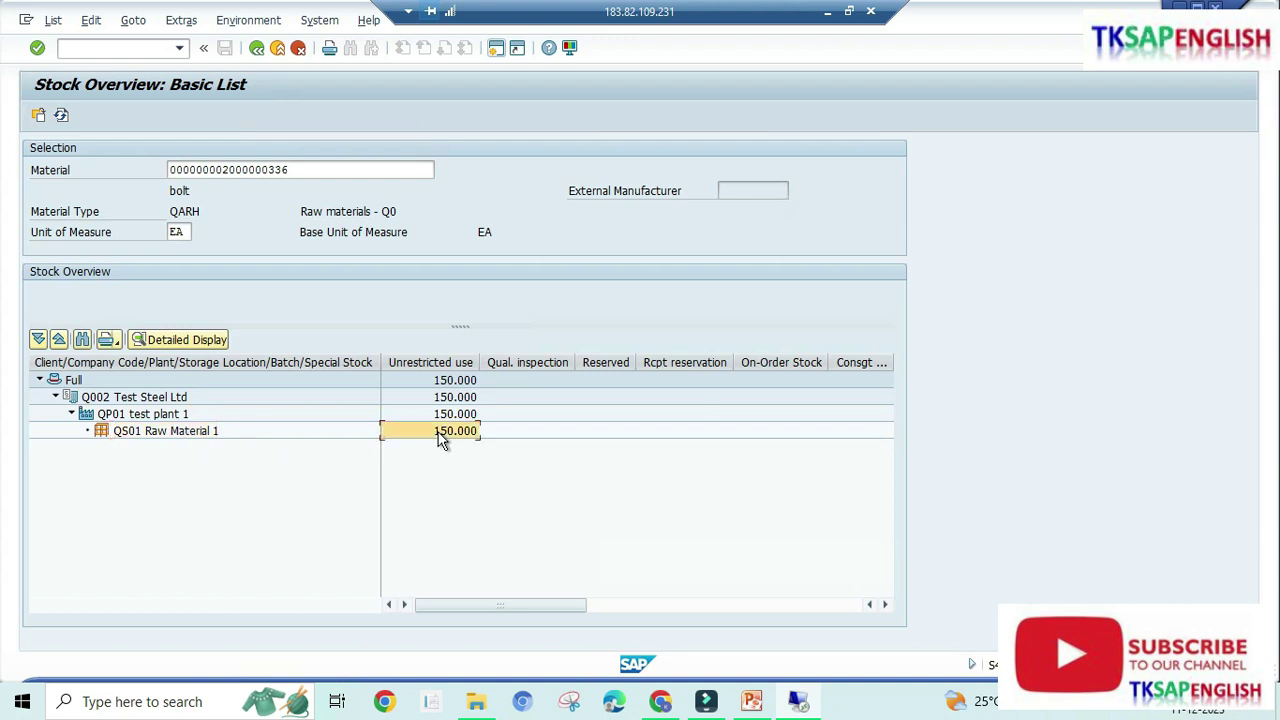